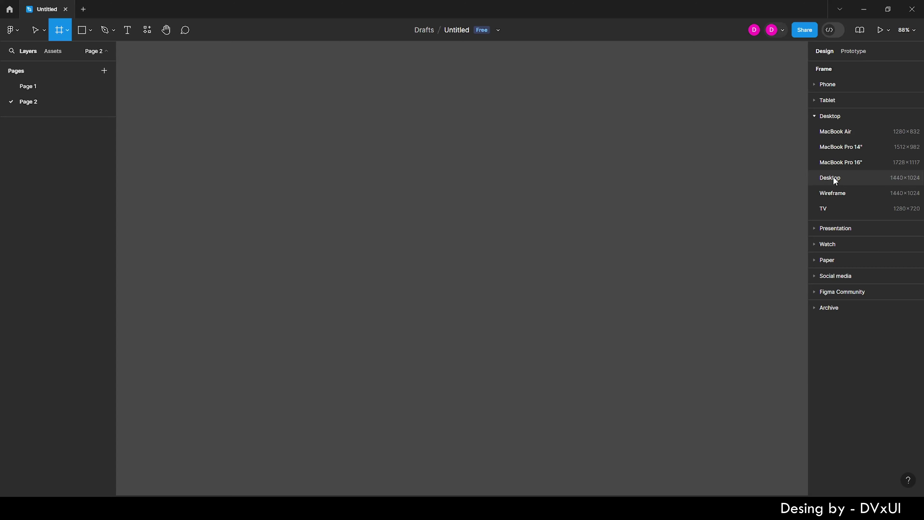
Add a 1440×1024 Desktop frame with a 1B1B1B fill
{"action": "left_click", "coordinate": [833, 178]}
{"action": "left_click", "coordinate": [841, 279]}
{"action": "type", "text": "1B1B1B"}
{"action": "key", "text": "Return"}
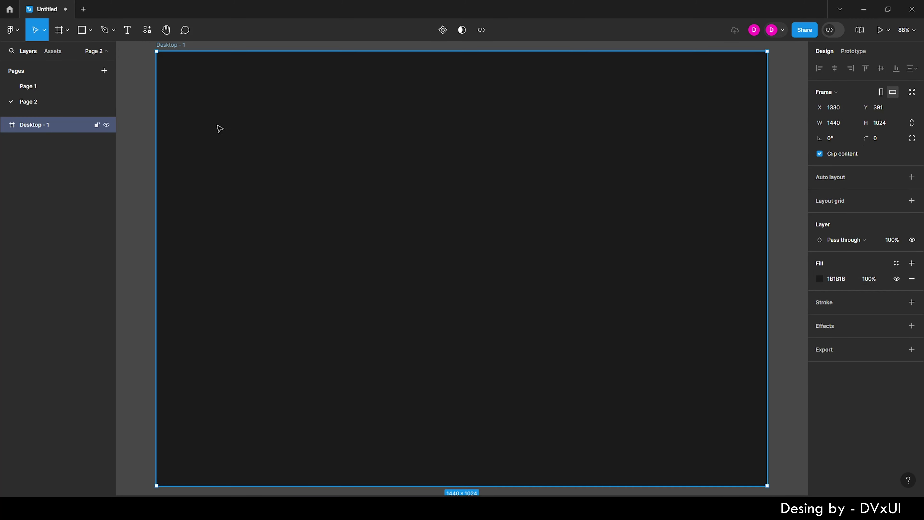
Draw a white frame inside the desktop and size it 1026×60
{"action": "key", "text": "Escape"}
{"action": "key", "text": "f"}
{"action": "left_click", "coordinate": [400, 191]}
{"action": "left_click", "coordinate": [822, 326]}
{"action": "left_click", "coordinate": [833, 123]}
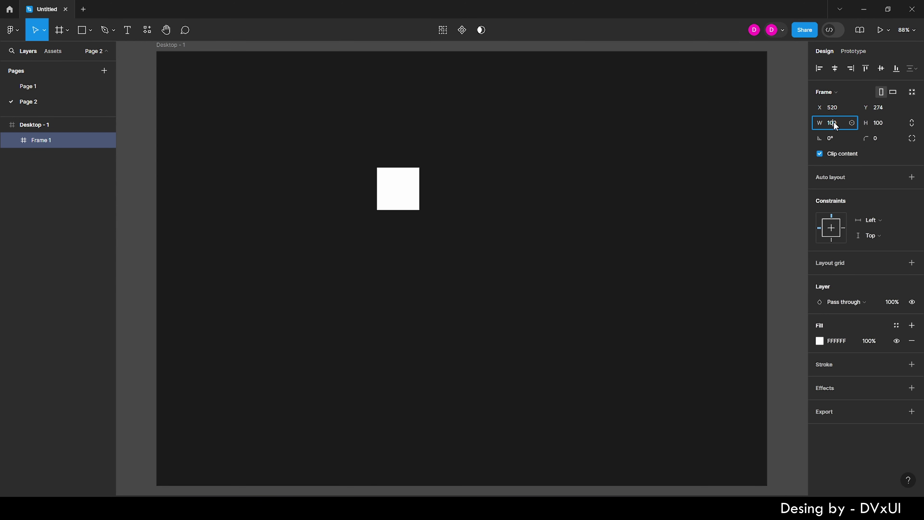
{"action": "type", "text": "26"}
{"action": "key", "text": "Return"}
{"action": "left_click", "coordinate": [884, 123]}
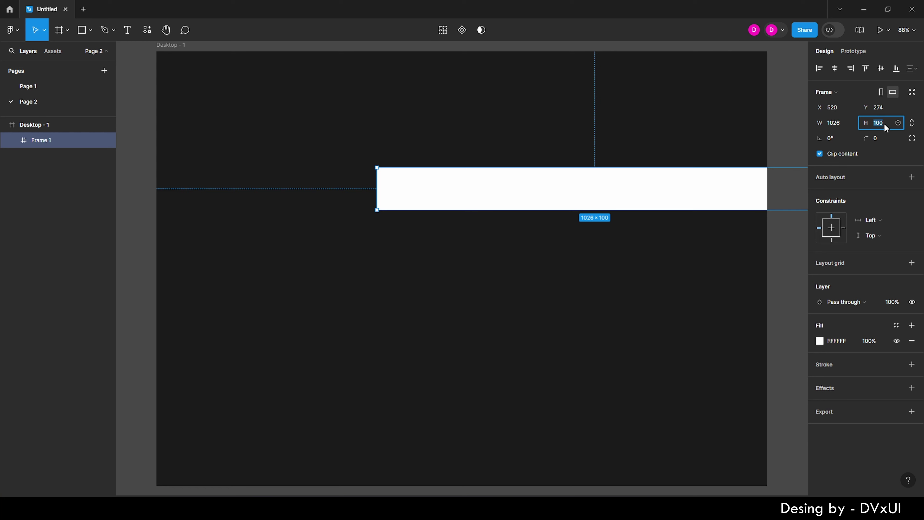
{"action": "type", "text": "60"}
{"action": "key", "text": "Return"}
Centre the bar horizontally, move it near the top, and give it corner radius 45
{"action": "left_click", "coordinate": [835, 68]}
{"action": "key", "text": "shift+Up"}
{"action": "key", "text": "shift+Up"}
{"action": "key", "text": "shift+Up"}
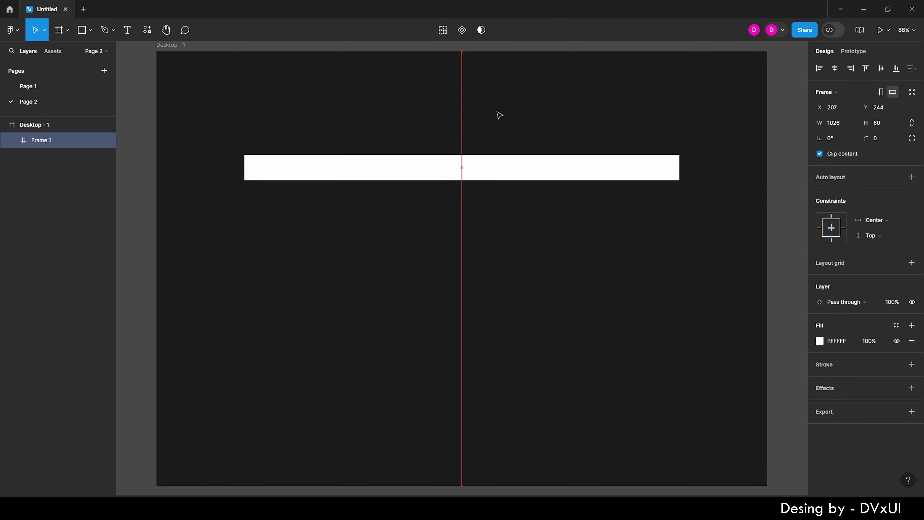
{"action": "key", "text": "shift+Up"}
{"action": "key", "text": "shift+Up"}
{"action": "key", "text": "shift+Up"}
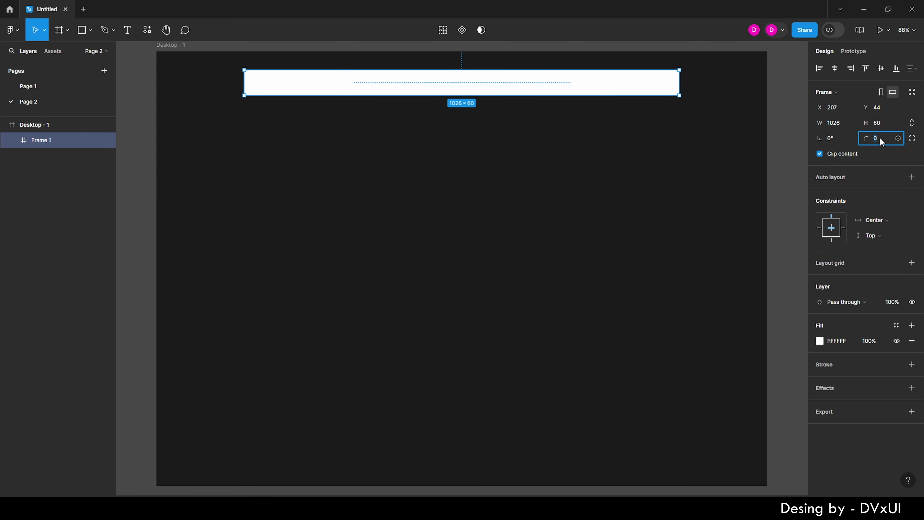
{"action": "type", "text": "45"}
{"action": "key", "text": "Return"}
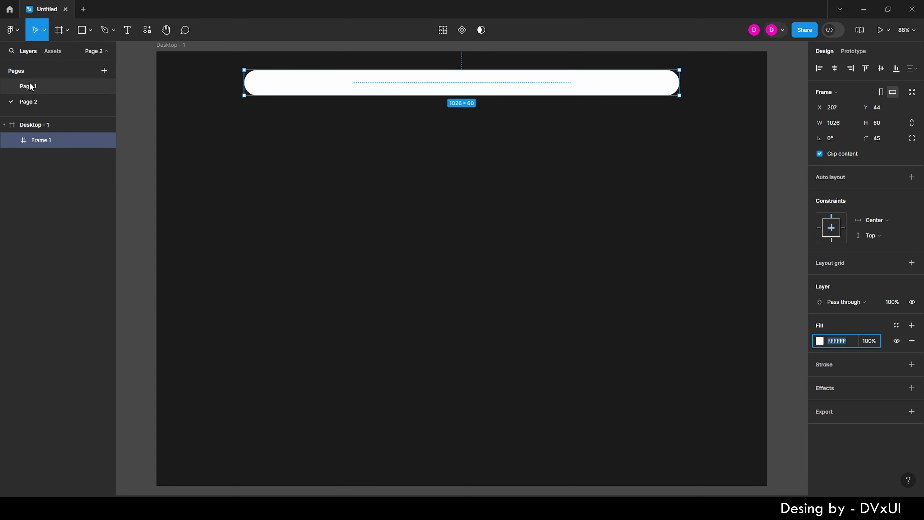
Fill the bar CF8E4F at 30% opacity
{"action": "type", "text": "CF8E4F"}
{"action": "key", "text": "Return"}
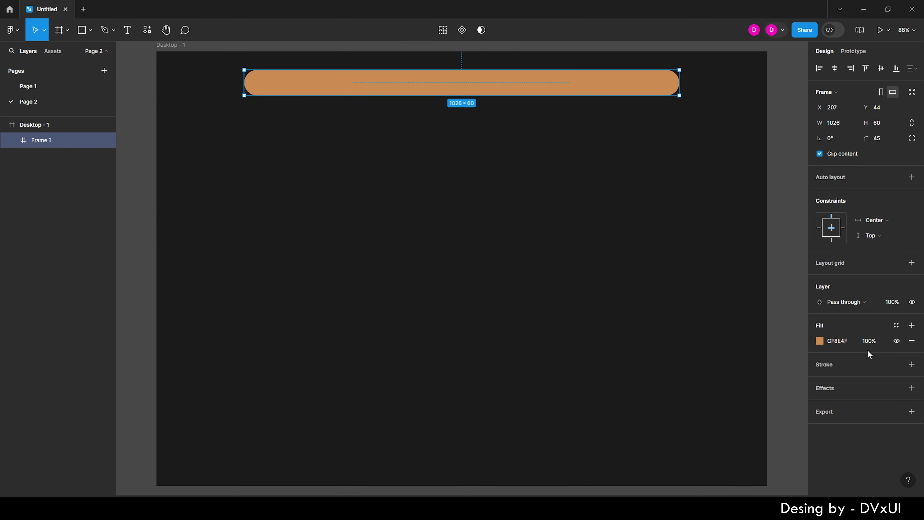
{"action": "left_click", "coordinate": [869, 341]}
{"action": "type", "text": "30"}
{"action": "key", "text": "Return"}
{"action": "key", "text": "Escape"}
Create the spaceDreams logo text with 'Dreams' coloured CF8E4F
{"action": "key", "text": "t"}
{"action": "left_click", "coordinate": [331, 203]}
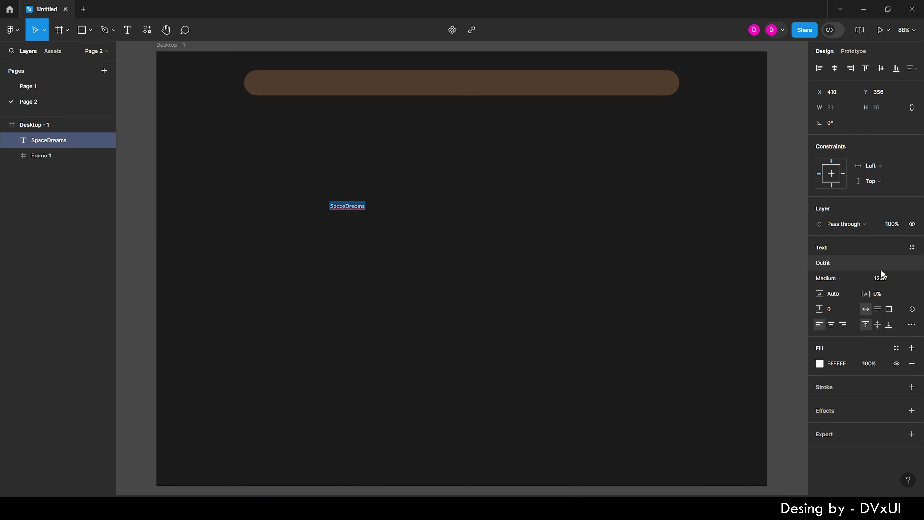
{"action": "left_click_drag", "start_coordinate": [334, 206], "coordinate": [332, 196]}
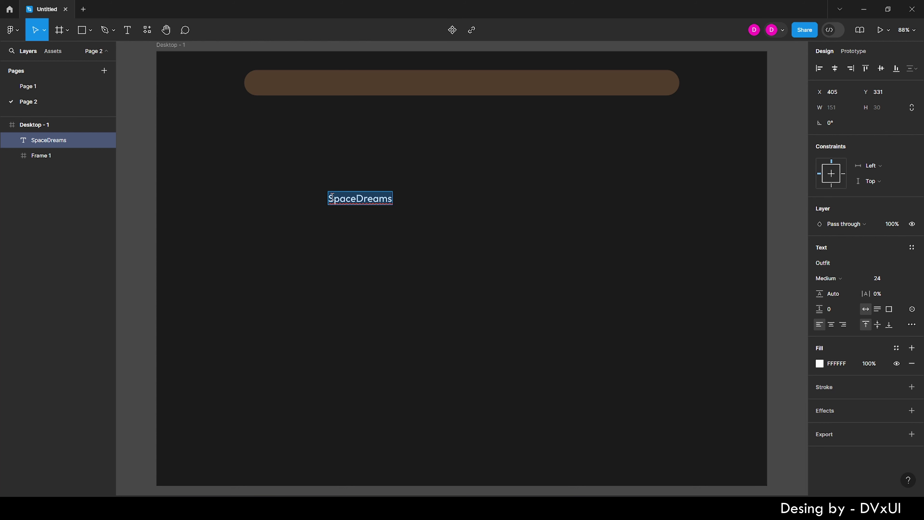
{"action": "key", "text": "Escape"}
{"action": "left_click", "coordinate": [364, 198]}
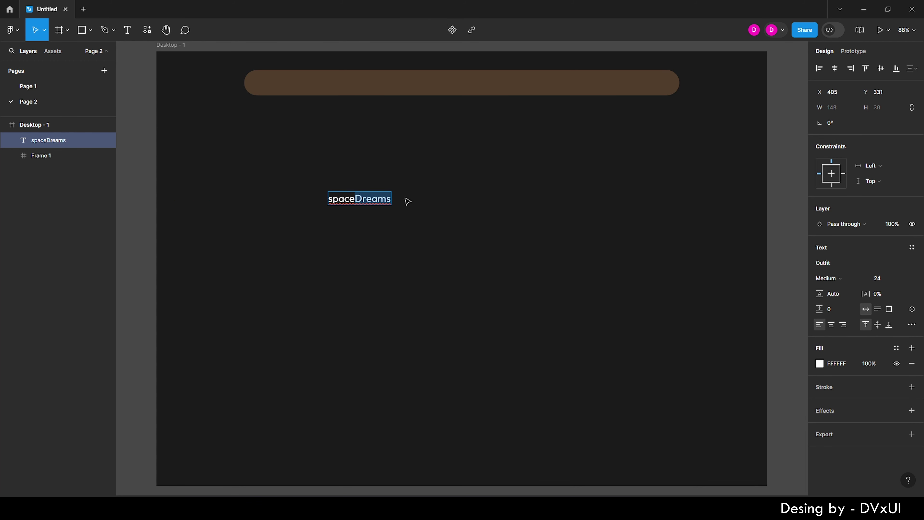
{"action": "key", "text": "Escape"}
Move the spaceDreams logo into the left end of the bar
{"action": "left_click_drag", "start_coordinate": [364, 201], "coordinate": [314, 86]}
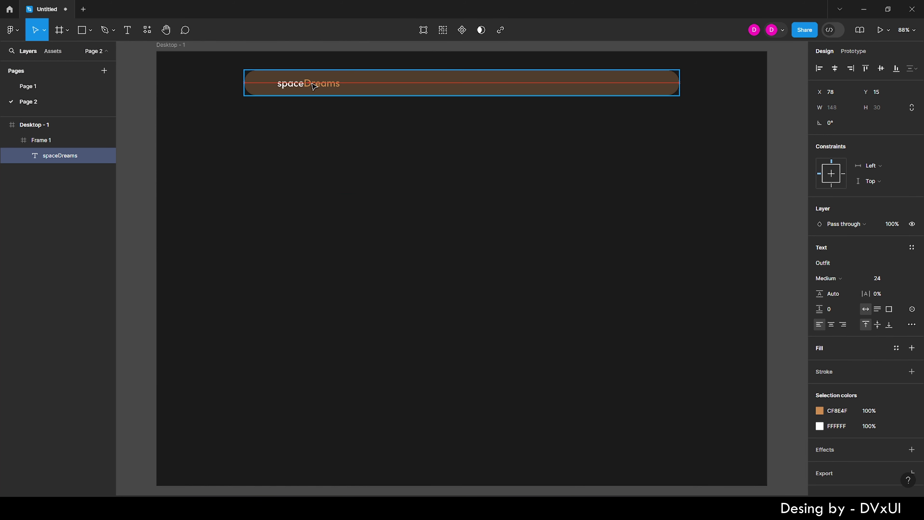
{"action": "left_click", "coordinate": [448, 138]}
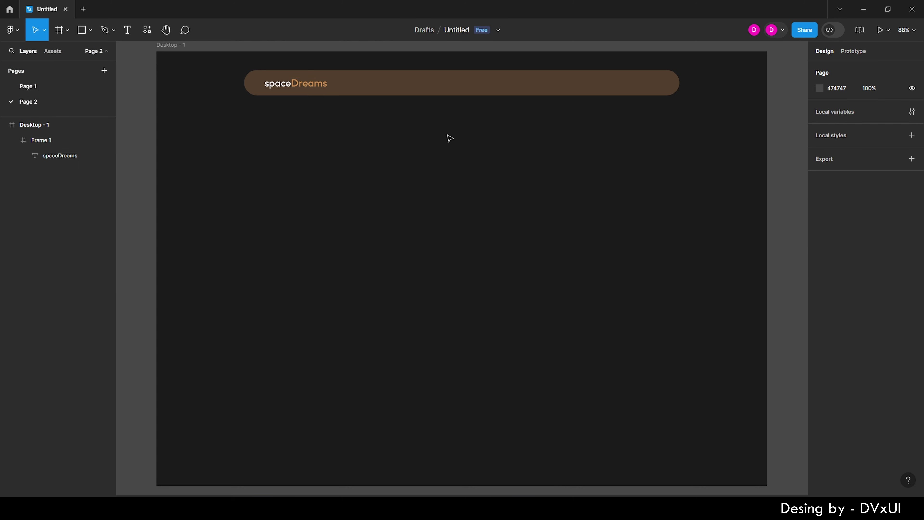
{"action": "double_click", "coordinate": [309, 90]}
{"action": "left_click", "coordinate": [390, 186]}
{"action": "double_click", "coordinate": [302, 84]}
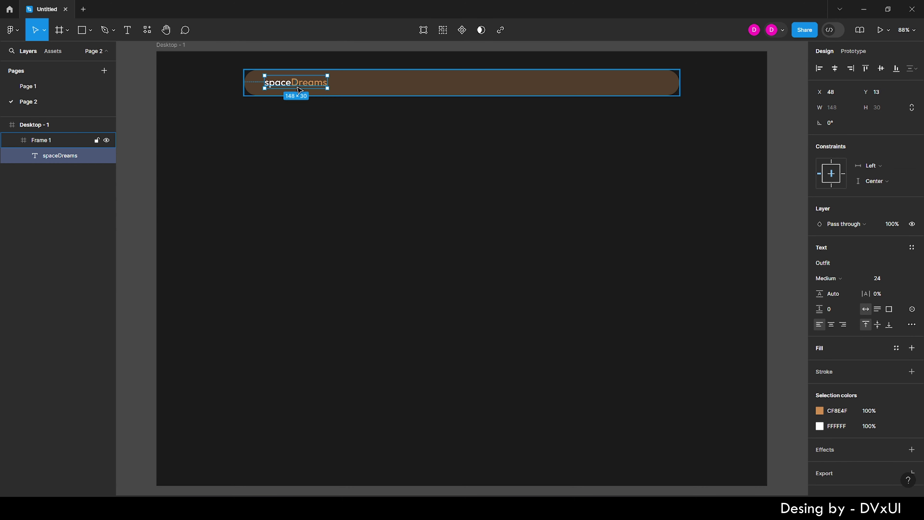
Duplicate the logo text into Home, Consult and About us links
{"action": "left_click_drag", "start_coordinate": [302, 87], "coordinate": [337, 172]}
{"action": "key", "text": "Return"}
{"action": "type", "text": "Home"}
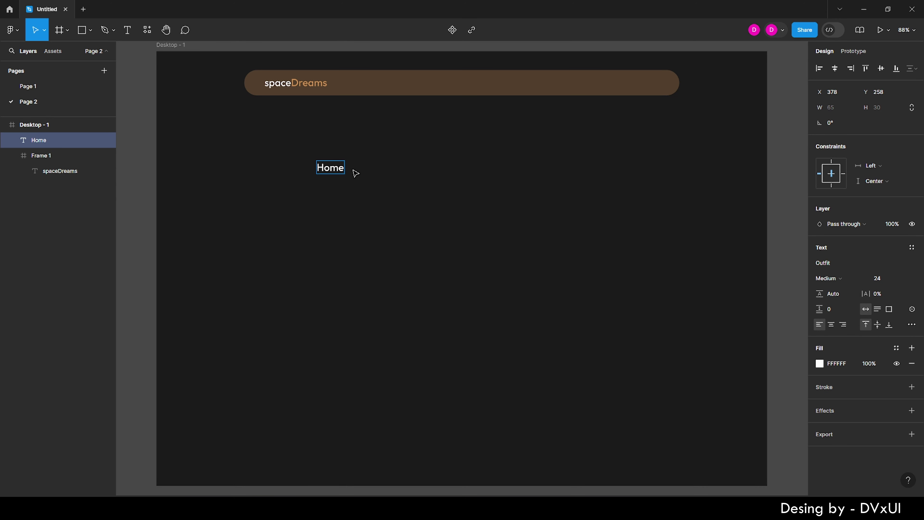
{"action": "key", "text": "Return"}
{"action": "left_click_drag", "start_coordinate": [402, 177], "coordinate": [486, 171]}
{"action": "key", "text": "Return"}
{"action": "key", "text": "BackSpace"}
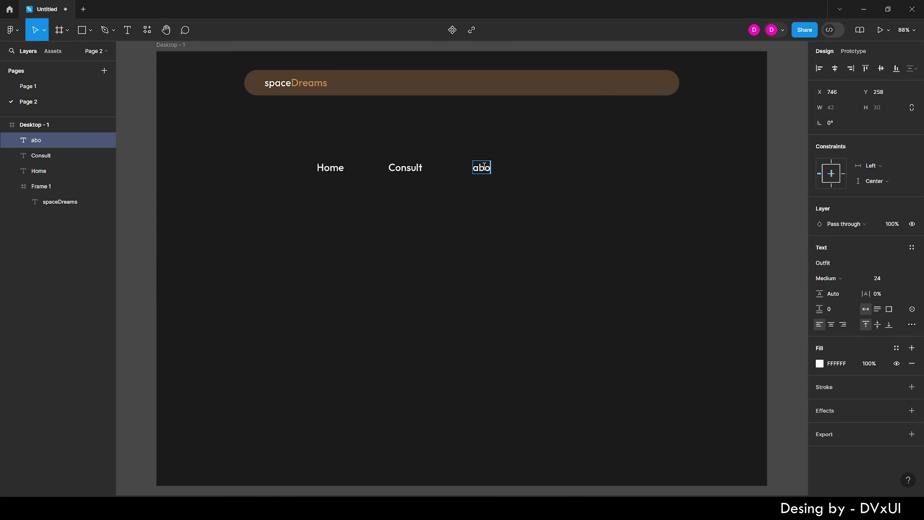
{"action": "type", "text": "us"}
{"action": "key", "text": "Escape"}
Set the three links to size 16 and wrap them in auto layout with a 70 gap
{"action": "left_click_drag", "start_coordinate": [327, 144], "coordinate": [480, 265]}
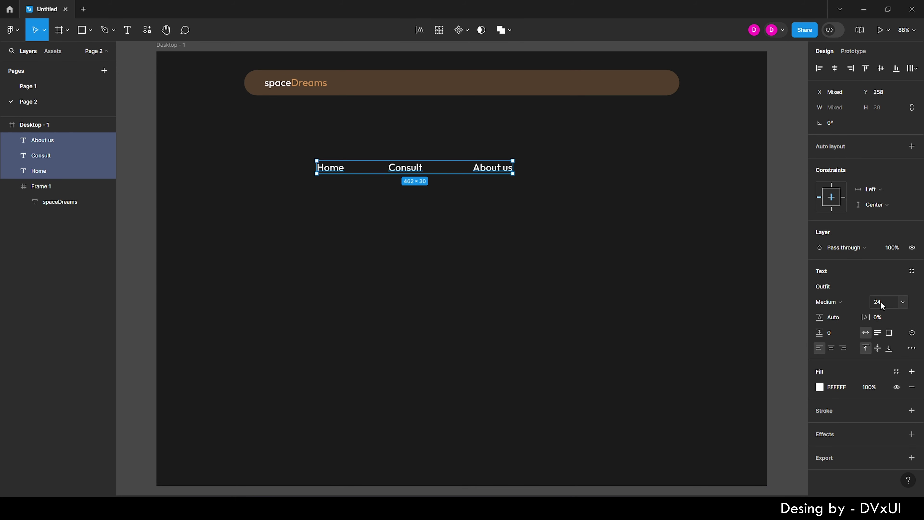
{"action": "left_click", "coordinate": [880, 302]}
{"action": "type", "text": "16"}
{"action": "key", "text": "Return"}
{"action": "left_click", "coordinate": [848, 302]}
{"action": "key", "text": "shift+a"}
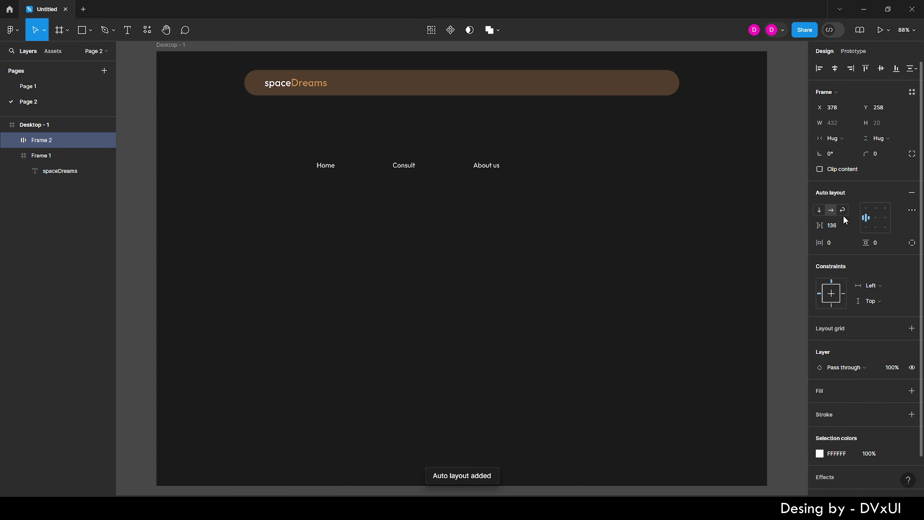
{"action": "left_click", "coordinate": [839, 225]}
{"action": "type", "text": "70"}
{"action": "key", "text": "Return"}
Colour Home orange CF8E4F and place the links group, vertically centred, in the bar's right side
{"action": "left_click", "coordinate": [325, 165]}
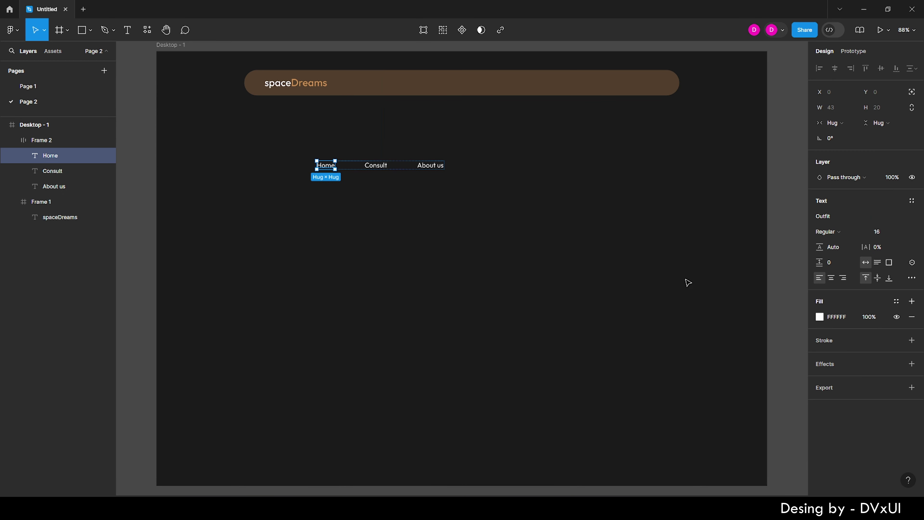
{"action": "left_click", "coordinate": [820, 317]}
{"action": "left_click", "coordinate": [716, 443]}
{"action": "left_click", "coordinate": [377, 169]}
{"action": "left_click_drag", "start_coordinate": [376, 168], "coordinate": [557, 88]}
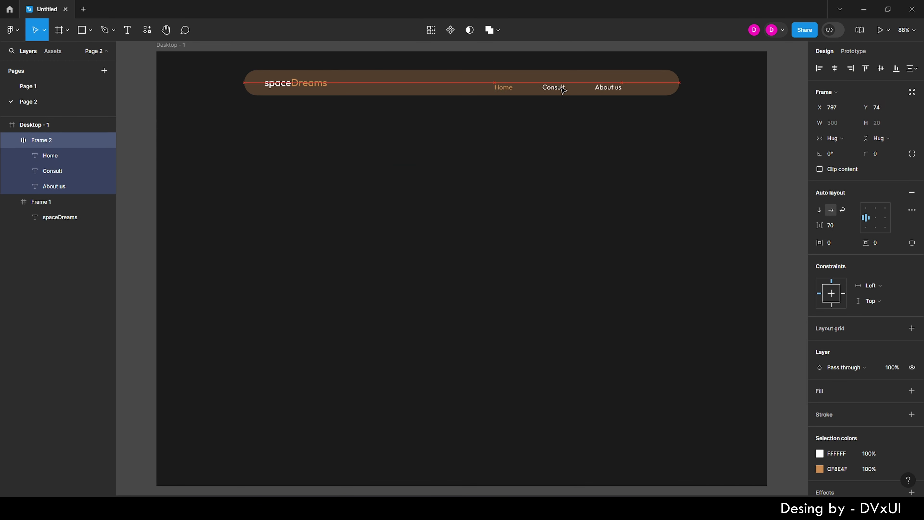
{"action": "left_click", "coordinate": [880, 68]}
{"action": "key", "text": "shift+Right"}
{"action": "key", "text": "shift+Right"}
{"action": "key", "text": "shift+Right"}
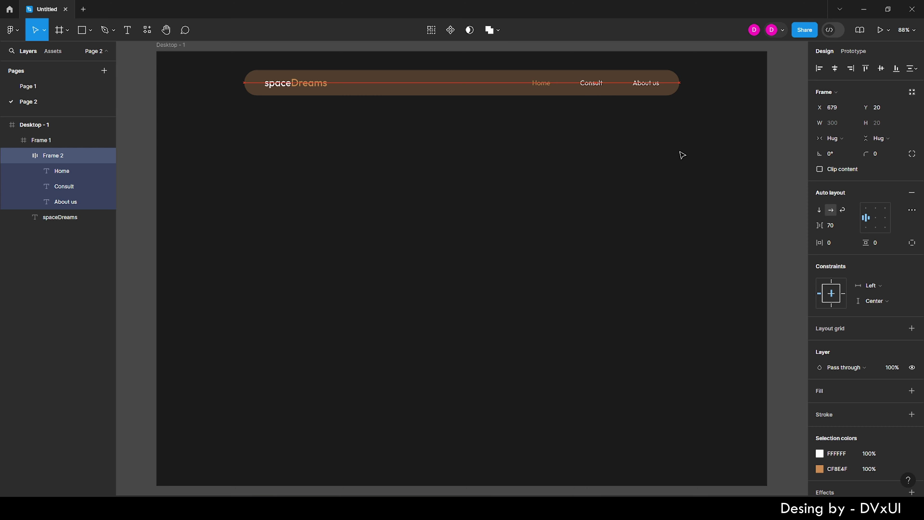
{"action": "left_click", "coordinate": [479, 179]}
{"action": "scroll", "coordinate": [479, 180], "scroll_direction": "down", "scroll_amount": 2, "text": "ctrl"}
Add the 'dream' headline text at size 76 in the hero area
{"action": "key", "text": "t"}
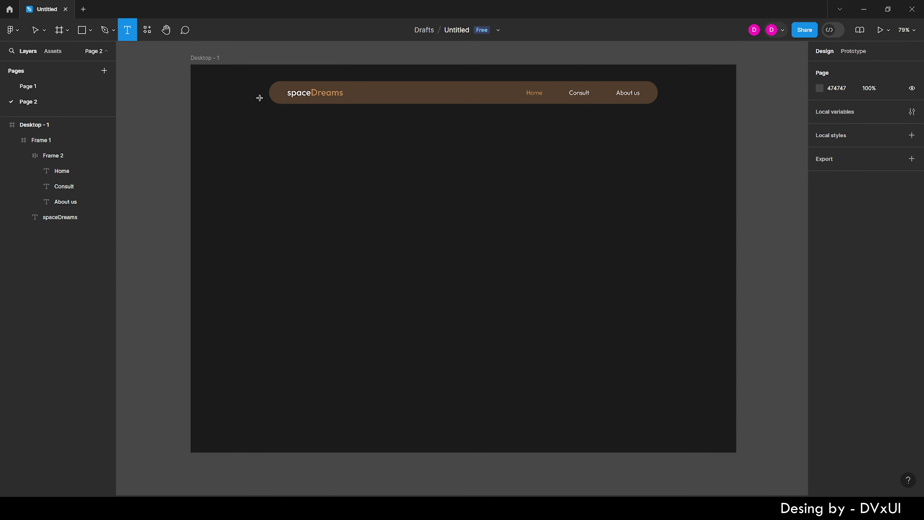
{"action": "left_click", "coordinate": [406, 221]}
{"action": "type", "text": "dream"}
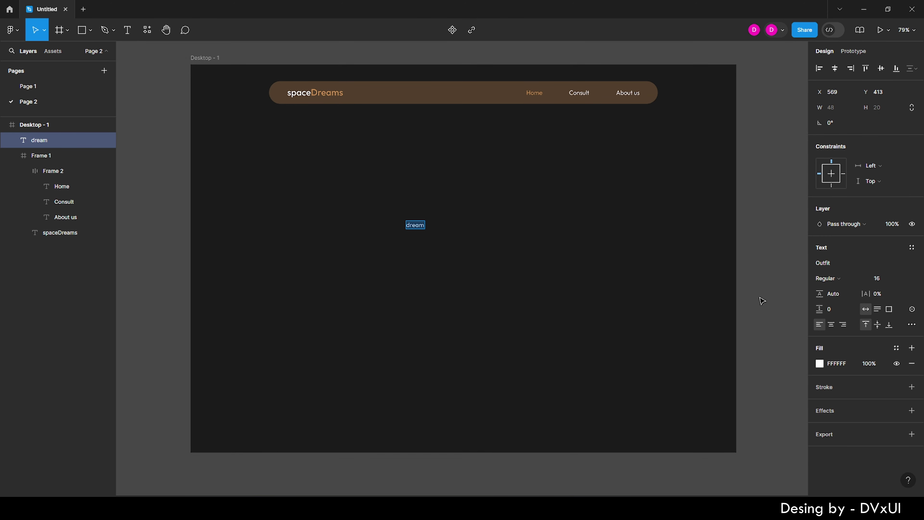
{"action": "type", "text": "76"}
{"action": "key", "text": "Return"}
{"action": "left_click_drag", "start_coordinate": [448, 239], "coordinate": [395, 176]}
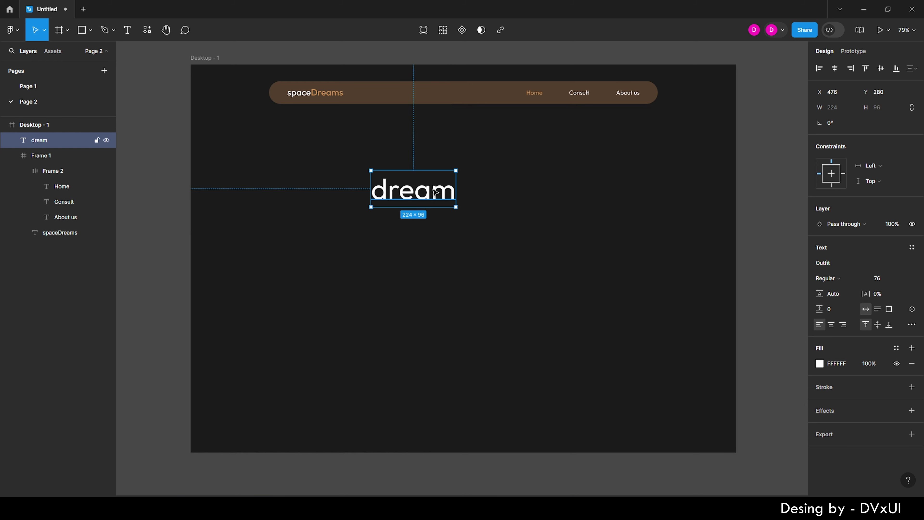
Add a Medium-weight 'BIG' text below dream
{"action": "key", "text": "t"}
{"action": "left_click", "coordinate": [370, 219]}
{"action": "type", "text": "BIG"}
{"action": "key", "text": "ctrl+a"}
{"action": "left_click", "coordinate": [847, 282]}
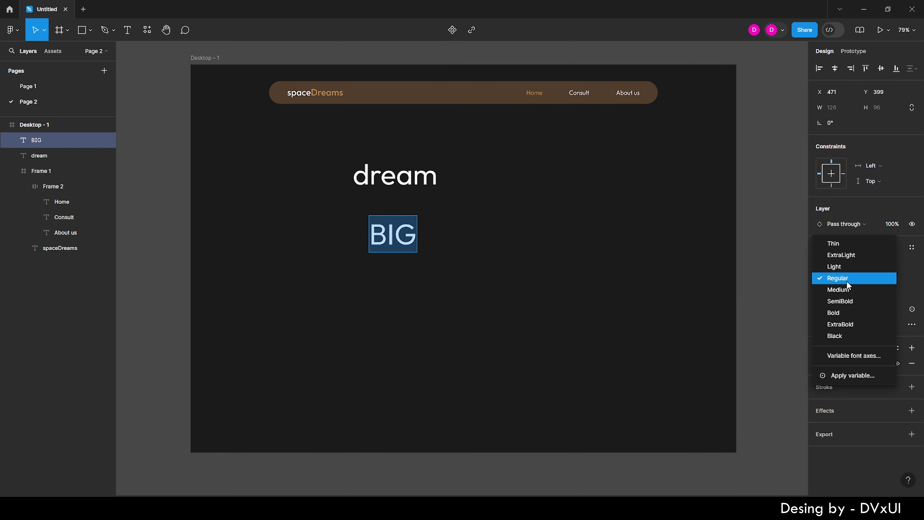
{"action": "key", "text": "Escape"}
Make BIG outlined with an orange CF8E4F stroke, no fill, at size 132
{"action": "left_click", "coordinate": [851, 389]}
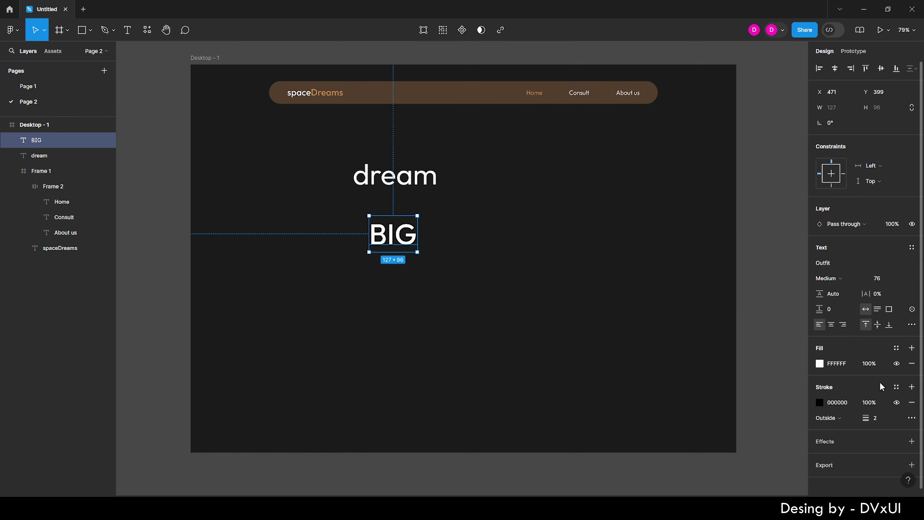
{"action": "left_click", "coordinate": [912, 363]}
{"action": "left_click", "coordinate": [820, 387]}
{"action": "left_click", "coordinate": [721, 440]}
{"action": "left_click", "coordinate": [570, 244]}
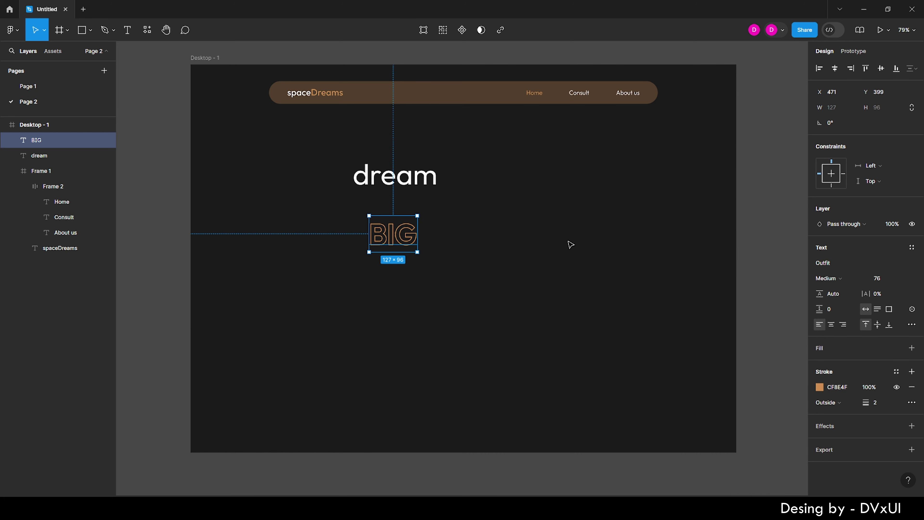
{"action": "type", "text": "132"}
{"action": "key", "text": "Return"}
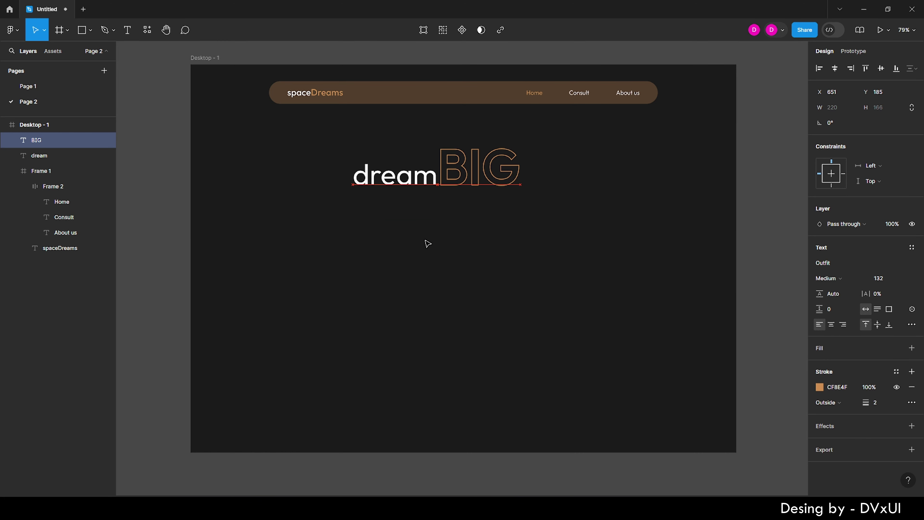
Duplicate the dream text as the tagline 'Your space dream is here!' and resize it
{"action": "left_click", "coordinate": [427, 243]}
{"action": "left_click_drag", "start_coordinate": [393, 177], "coordinate": [400, 242]}
{"action": "double_click", "coordinate": [400, 242]}
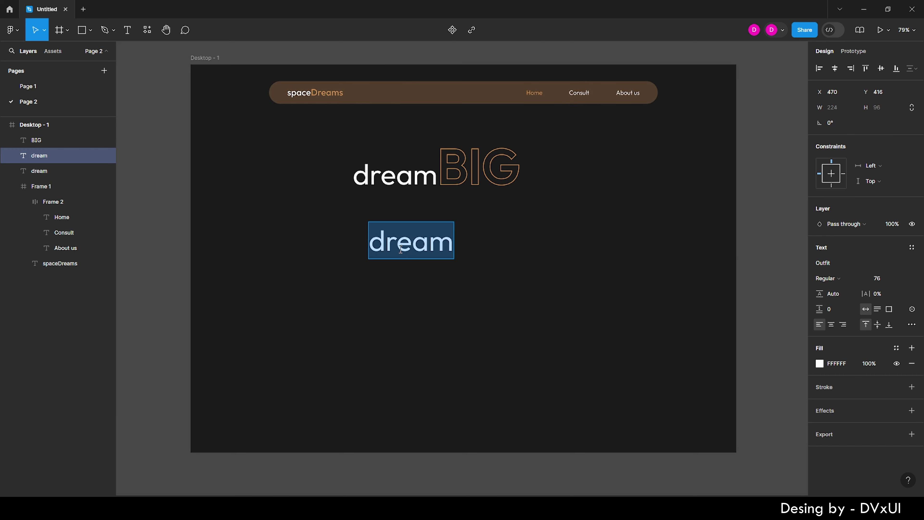
{"action": "type", "text": "Your space "}
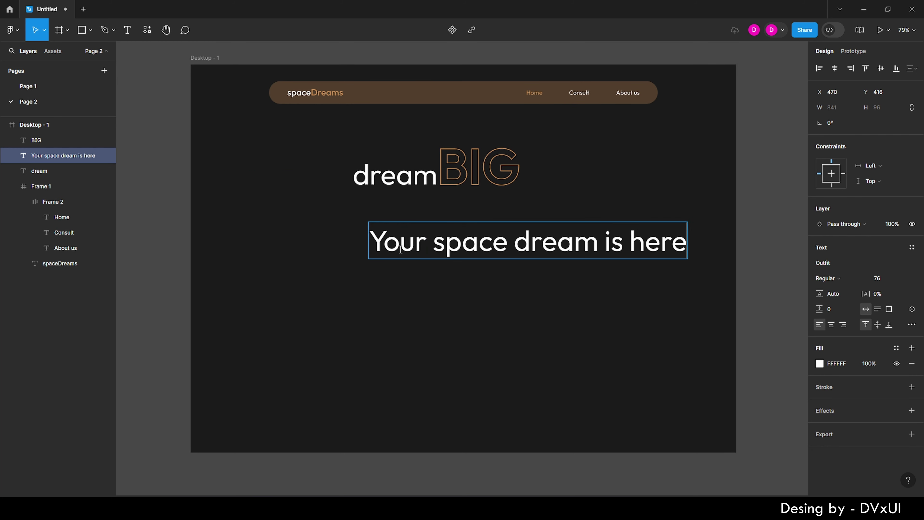
{"action": "type", "text": "!"}
{"action": "key", "text": "ctrl+a"}
{"action": "type", "text": "40"}
{"action": "key", "text": "Return"}
{"action": "left_click", "coordinate": [828, 279]}
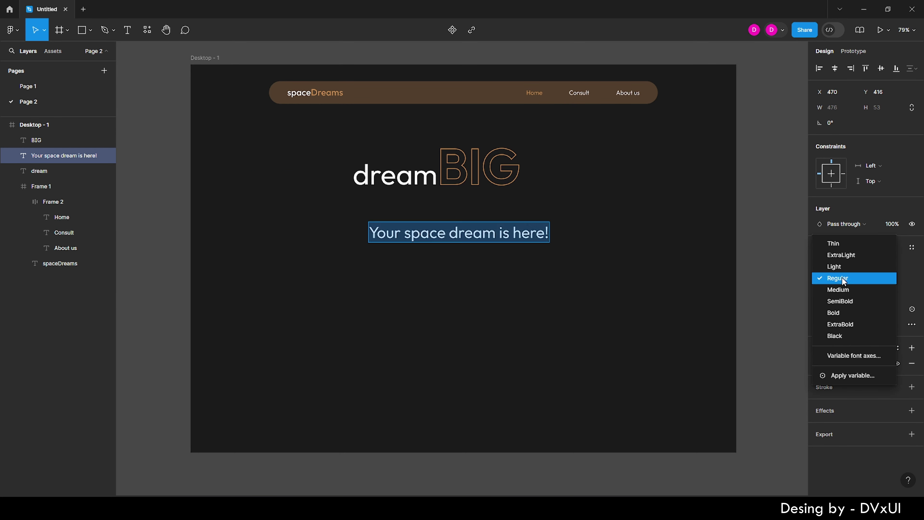
Set the dream heading to Medium weight and reposition the tagline and the dream BIG pair
{"action": "double_click", "coordinate": [406, 169]}
{"action": "left_click", "coordinate": [828, 279]}
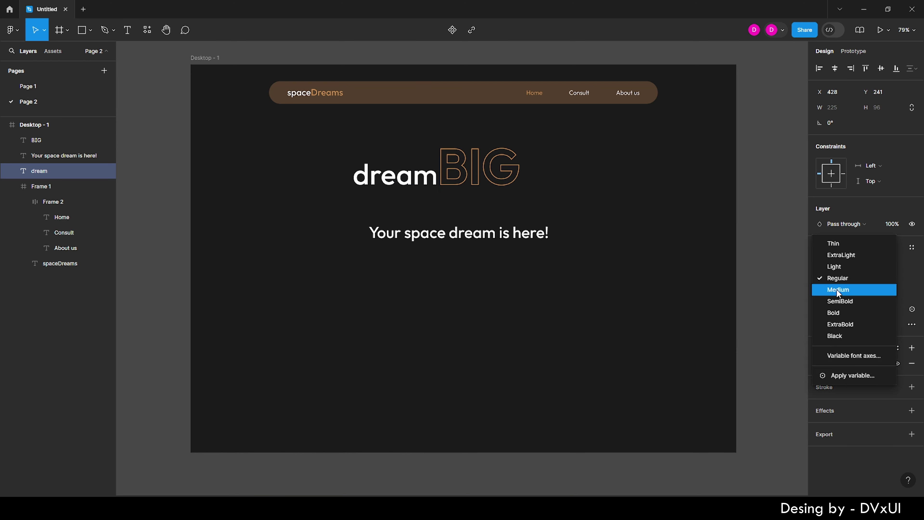
{"action": "key", "text": "Escape"}
{"action": "left_click", "coordinate": [480, 168]}
{"action": "left_click", "coordinate": [475, 239]}
{"action": "left_click_drag", "start_coordinate": [475, 239], "coordinate": [479, 239]}
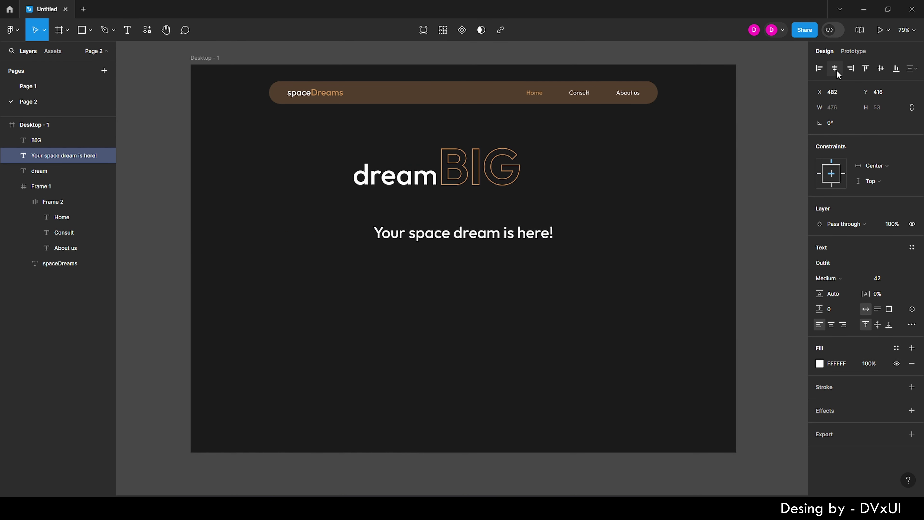
{"action": "left_click", "coordinate": [480, 168]}
{"action": "left_click", "coordinate": [367, 176], "text": "shift"}
{"action": "left_click_drag", "start_coordinate": [367, 177], "coordinate": [398, 177]}
{"action": "key", "text": "shift+Left"}
{"action": "key", "text": "shift+Left"}
{"action": "key", "text": "shift+Left"}
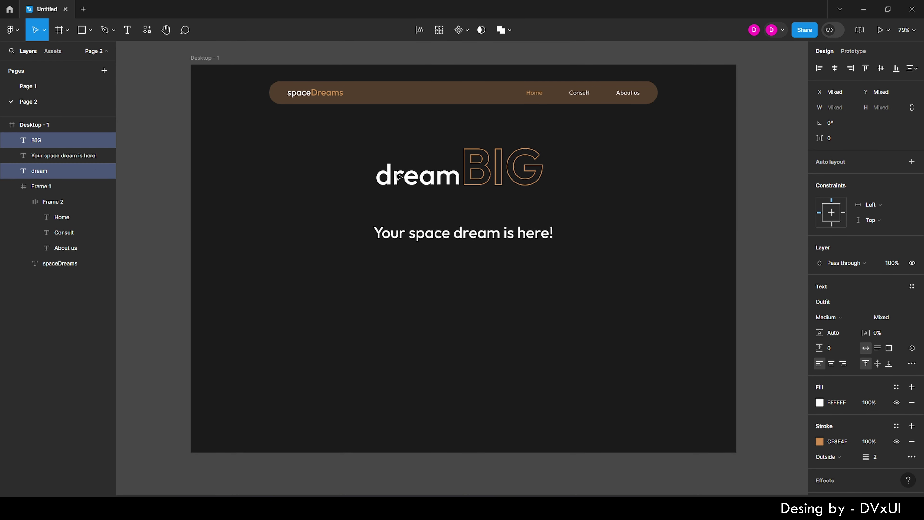
{"action": "key", "text": "shift+Down"}
{"action": "key", "text": "shift+Down"}
{"action": "key", "text": "shift+Down"}
{"action": "key", "text": "shift+Down"}
{"action": "key", "text": "shift+Down"}
{"action": "key", "text": "shift+Down"}
Open a small gap between dream and BIG and move all three hero texts up
{"action": "left_click", "coordinate": [523, 204]}
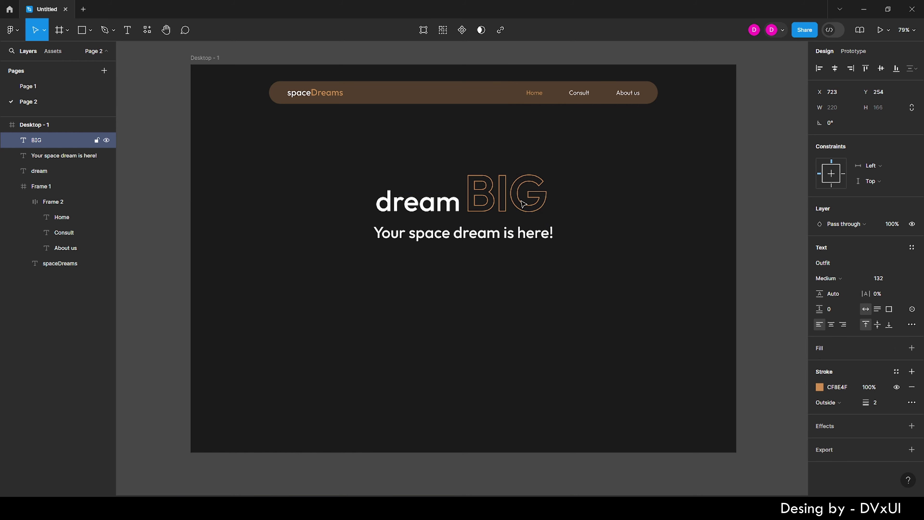
{"action": "left_click_drag", "start_coordinate": [522, 204], "coordinate": [528, 204]}
{"action": "left_click", "coordinate": [437, 201], "text": "shift"}
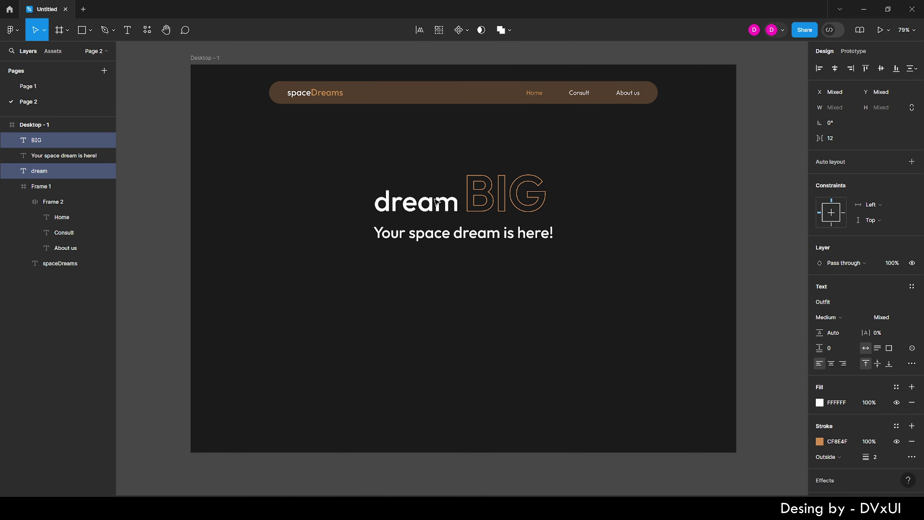
{"action": "left_click", "coordinate": [476, 235], "text": "shift"}
{"action": "key", "text": "shift+Up"}
{"action": "key", "text": "shift+Up"}
{"action": "key", "text": "shift+Up"}
{"action": "key", "text": "shift+Up"}
{"action": "key", "text": "shift+Up"}
{"action": "key", "text": "shift+Up"}
{"action": "key", "text": "shift+Up"}
{"action": "key", "text": "shift+Up"}
{"action": "key", "text": "shift+Up"}
{"action": "left_click", "coordinate": [515, 223]}
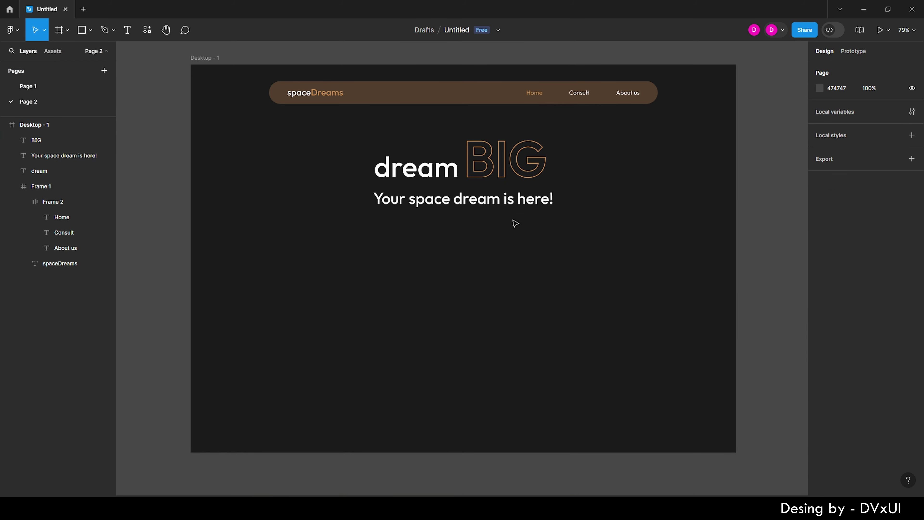
Colour the tagline's word 'dream' orange and paste the astronaut image below
{"action": "left_click", "coordinate": [476, 199]}
{"action": "double_click", "coordinate": [477, 198]}
{"action": "left_click", "coordinate": [820, 363]}
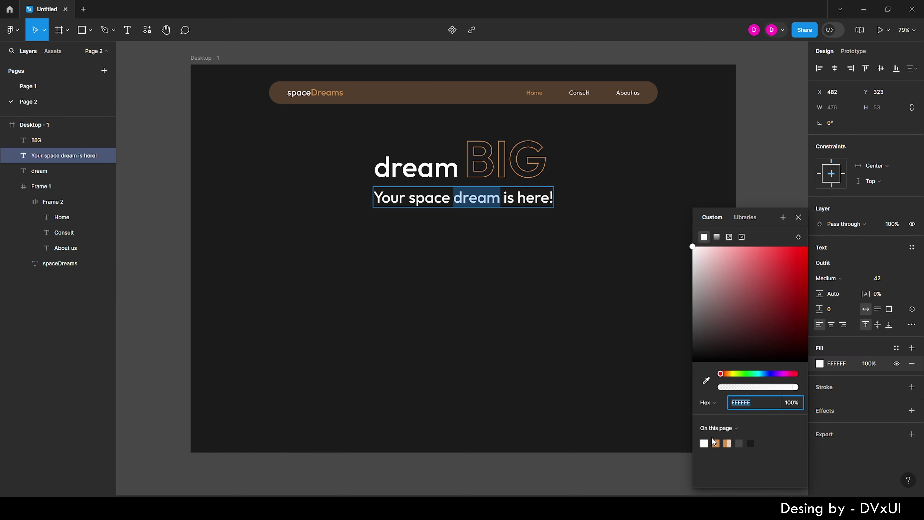
{"action": "left_click", "coordinate": [715, 443]}
{"action": "left_click", "coordinate": [445, 296]}
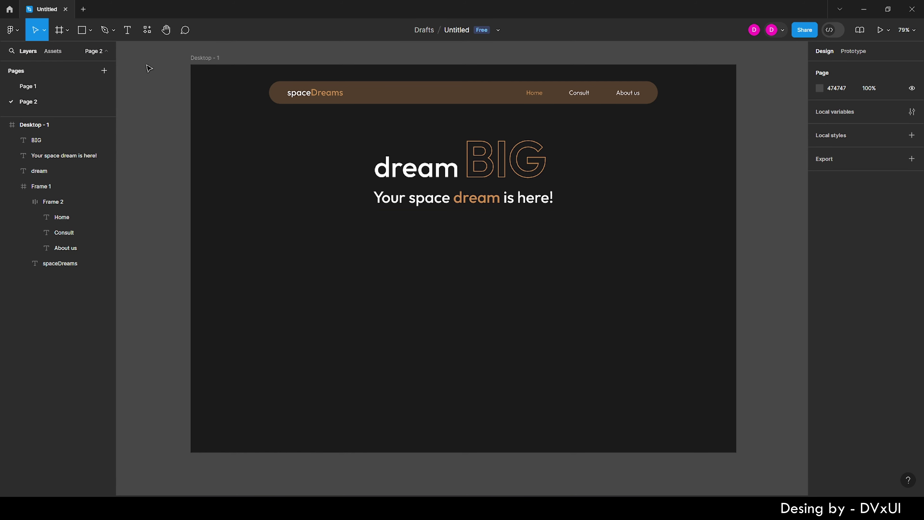
{"action": "key", "text": "ctrl+v"}
{"action": "left_click", "coordinate": [604, 365]}
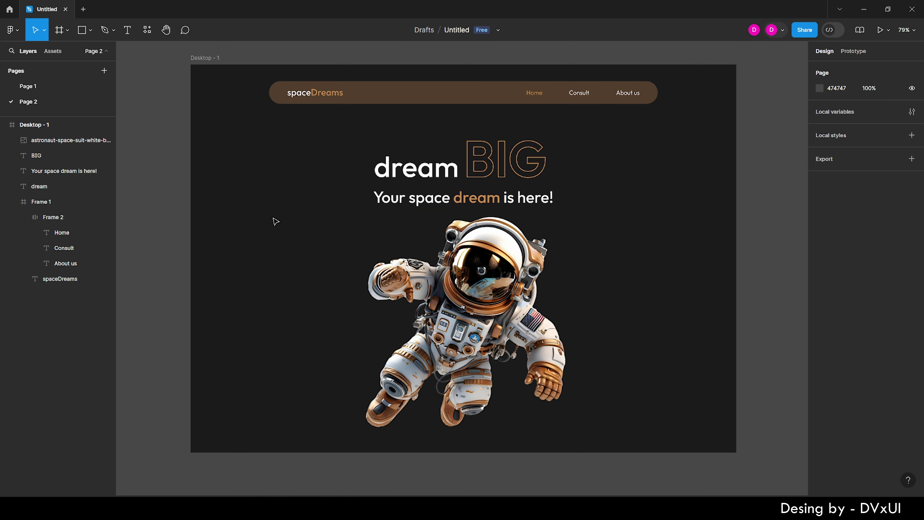
Add a size-24 'The Roadmap' text right of the astronaut, with Roadmap eyedropped orange
{"action": "left_click", "coordinate": [130, 30]}
{"action": "left_click", "coordinate": [598, 256]}
{"action": "type", "text": "The Roadmap"}
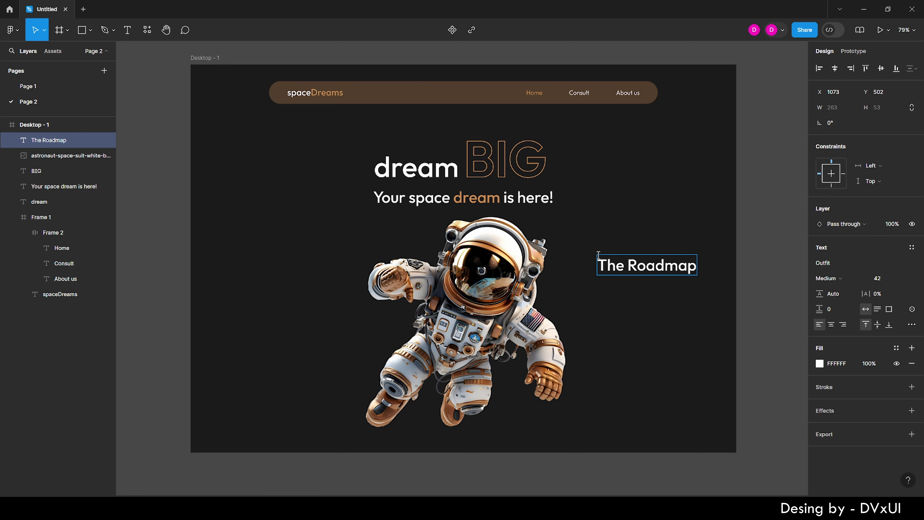
{"action": "key", "text": "ctrl+a"}
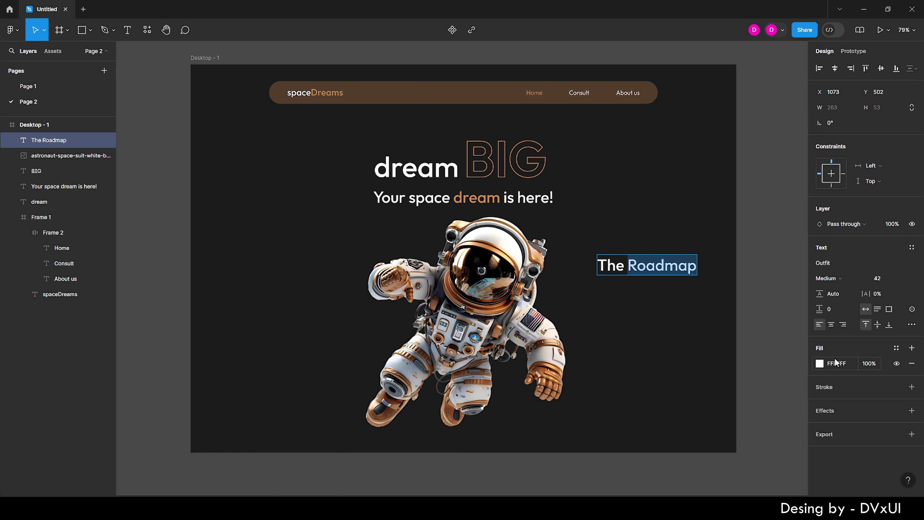
{"action": "left_click", "coordinate": [821, 363]}
{"action": "left_click", "coordinate": [705, 383]}
{"action": "left_click", "coordinate": [467, 205]}
{"action": "left_click", "coordinate": [642, 223]}
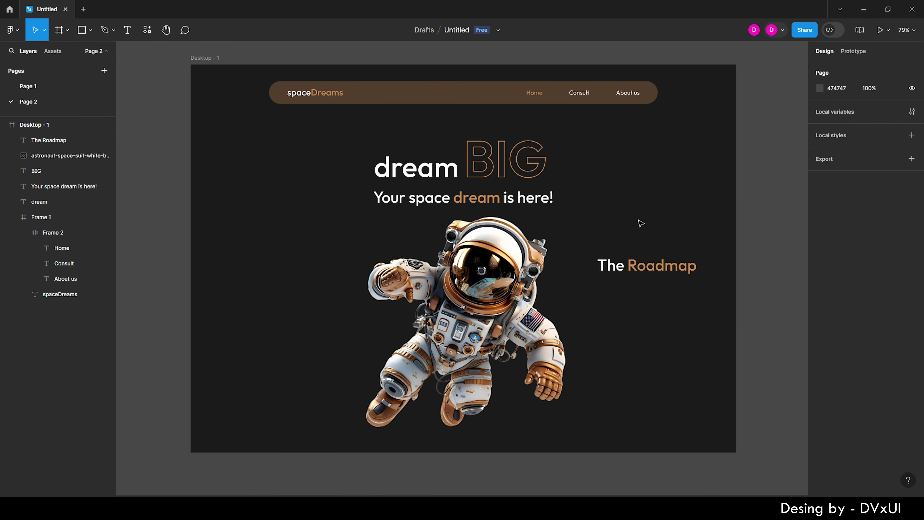
{"action": "double_click", "coordinate": [647, 265]}
{"action": "type", "text": "24"}
{"action": "key", "text": "Return"}
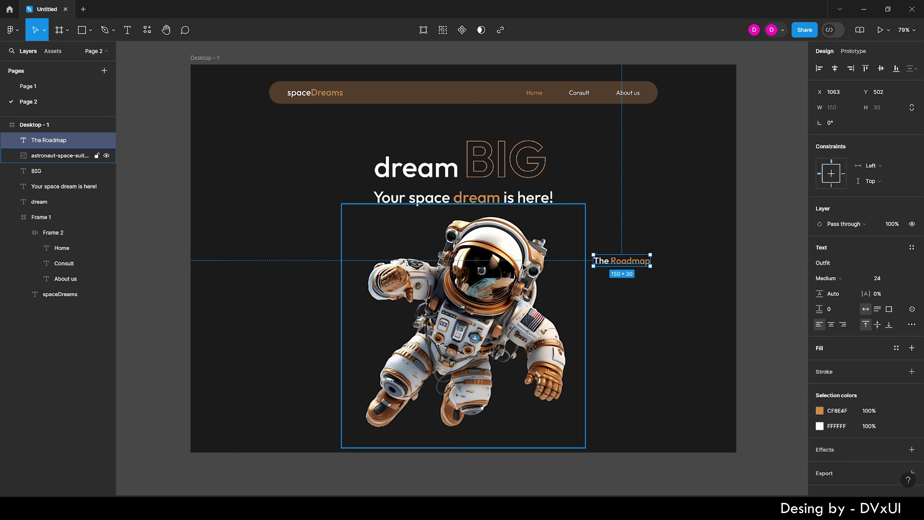
Draw a vertical timeline line rotated 90° with stroke 2 below The Roadmap heading
{"action": "left_click_drag", "start_coordinate": [626, 260], "coordinate": [598, 418]}
{"action": "left_click", "coordinate": [644, 302]}
{"action": "left_click", "coordinate": [624, 265]}
{"action": "key", "text": "l"}
{"action": "type", "text": "90"}
{"action": "key", "text": "Return"}
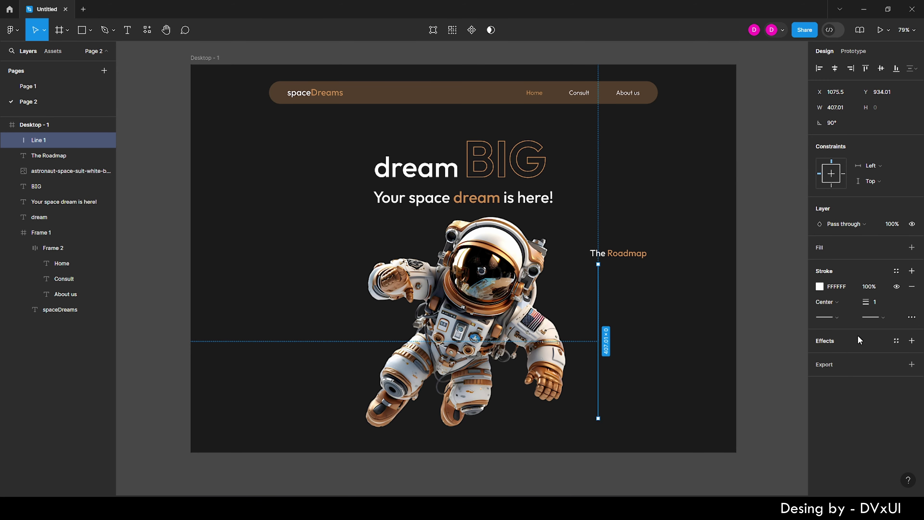
{"action": "left_click", "coordinate": [652, 289]}
Add a 12×12 dot filled CF8E4F onto the timeline line
{"action": "scroll", "coordinate": [689, 299], "scroll_direction": "up", "scroll_amount": 5}
{"action": "scroll", "coordinate": [689, 299], "scroll_direction": "up", "scroll_amount": 2}
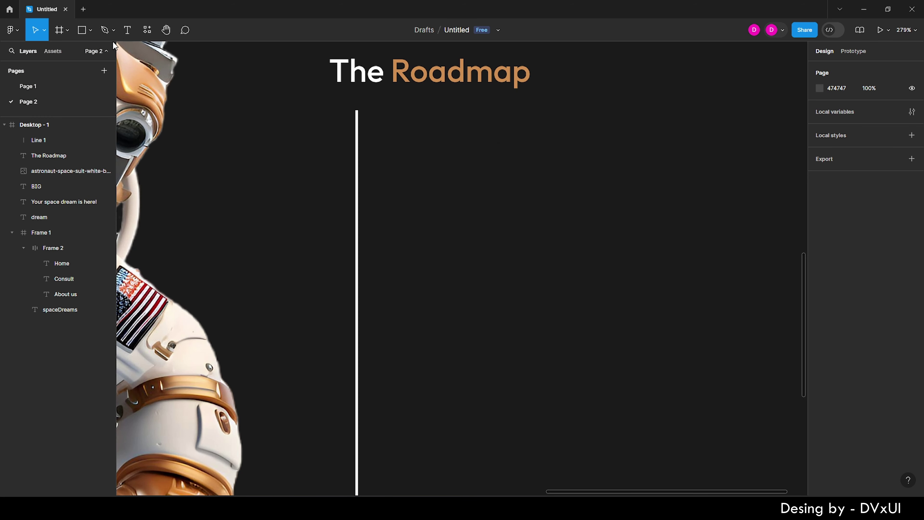
{"action": "key", "text": "o"}
{"action": "left_click", "coordinate": [362, 234]}
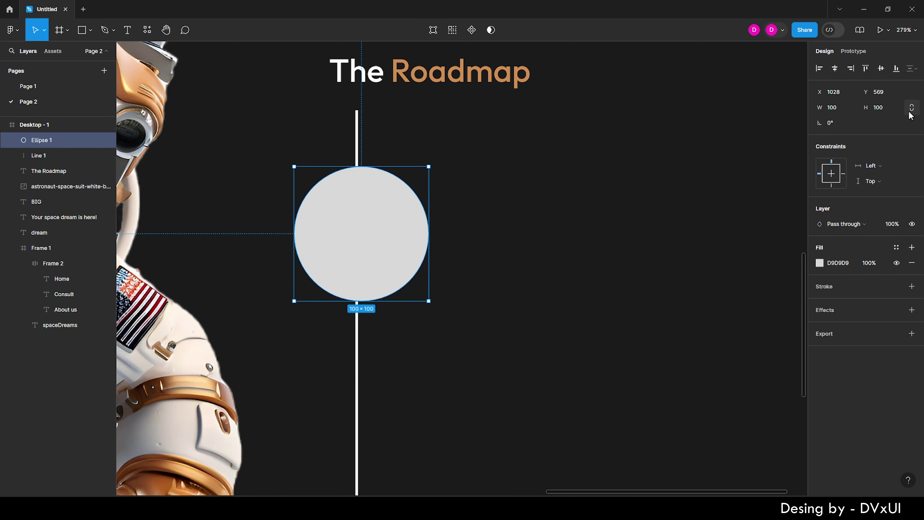
{"action": "type", "text": "12"}
{"action": "key", "text": "Return"}
{"action": "left_click_drag", "start_coordinate": [302, 177], "coordinate": [354, 173]}
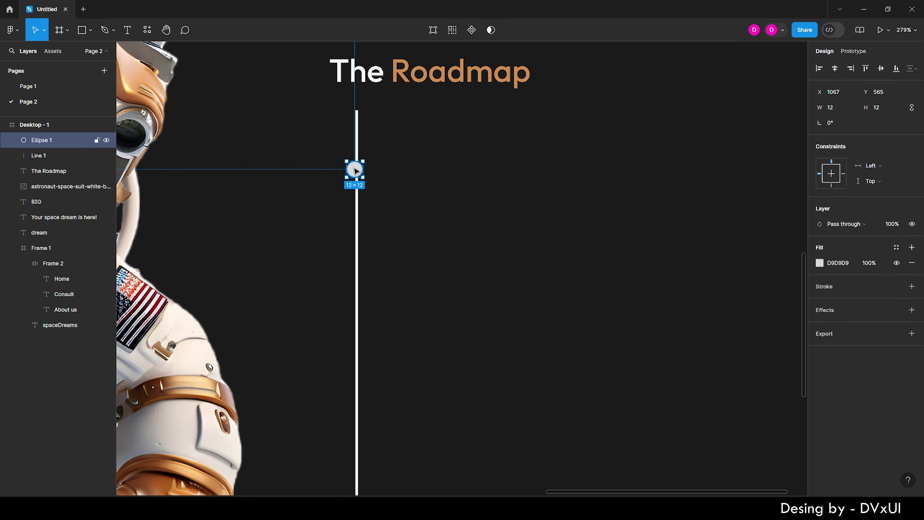
{"action": "left_click", "coordinate": [820, 263]}
{"action": "type", "text": "CF8E4F"}
{"action": "left_click", "coordinate": [357, 37]}
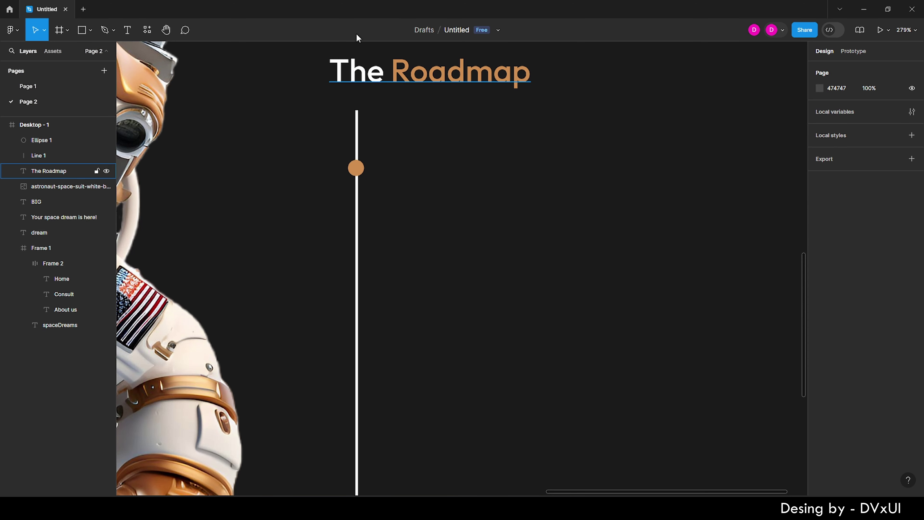
Copy The Roadmap heading beside the dot and retype it as 'Lorem ipsum dolor sit amet'
{"action": "left_click", "coordinate": [409, 66]}
{"action": "left_click_drag", "start_coordinate": [409, 66], "coordinate": [462, 158]}
{"action": "double_click", "coordinate": [460, 159]}
{"action": "type", "text": "L"}
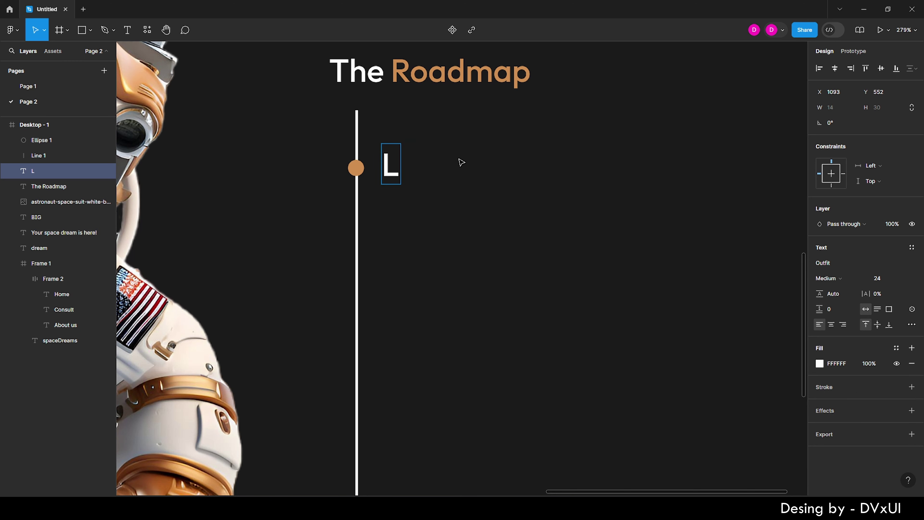
{"action": "type", "text": "orem i"}
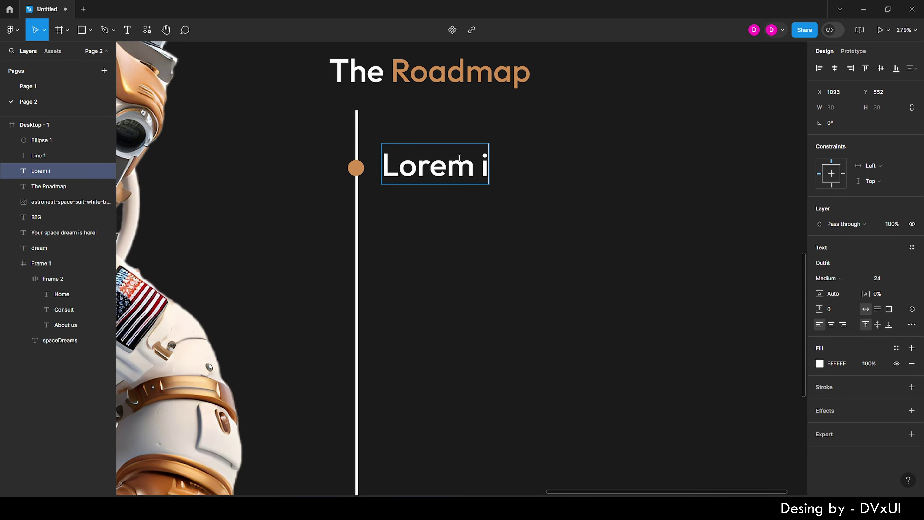
{"action": "type", "text": "psum dolor sit amet"}
Set the roadmap item title to size 18 with Regular weight
{"action": "left_click", "coordinate": [567, 227]}
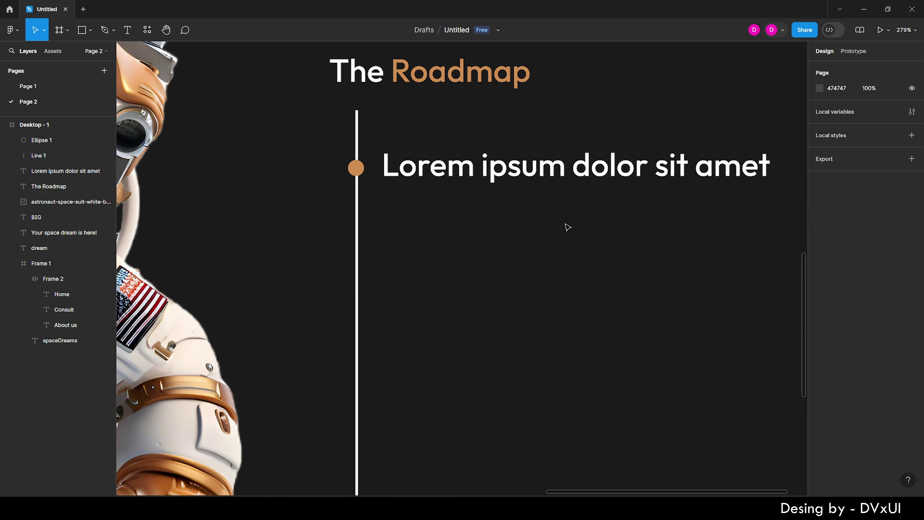
{"action": "scroll", "coordinate": [568, 228], "scroll_direction": "down", "scroll_amount": 5}
{"action": "left_click", "coordinate": [608, 206]}
{"action": "scroll", "coordinate": [607, 206], "scroll_direction": "up", "scroll_amount": 5, "text": "ctrl"}
{"action": "type", "text": "18"}
{"action": "key", "text": "Return"}
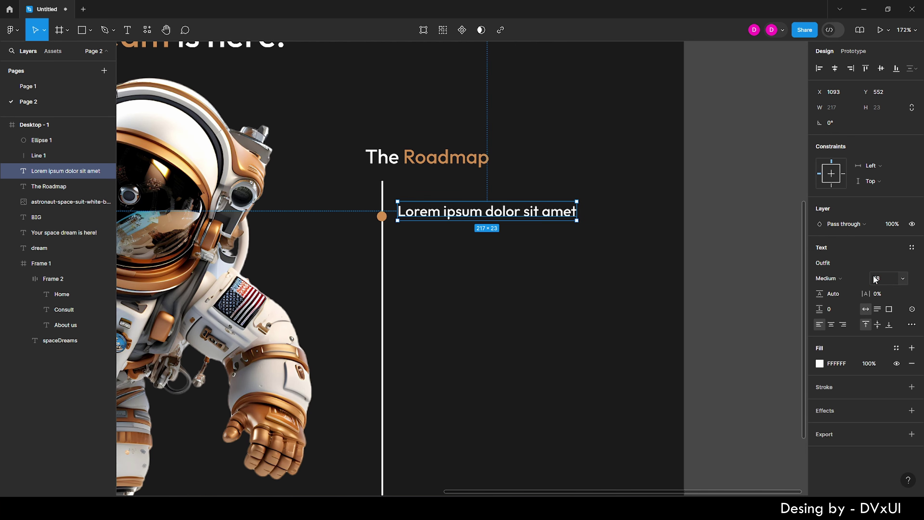
{"action": "left_click", "coordinate": [829, 279]}
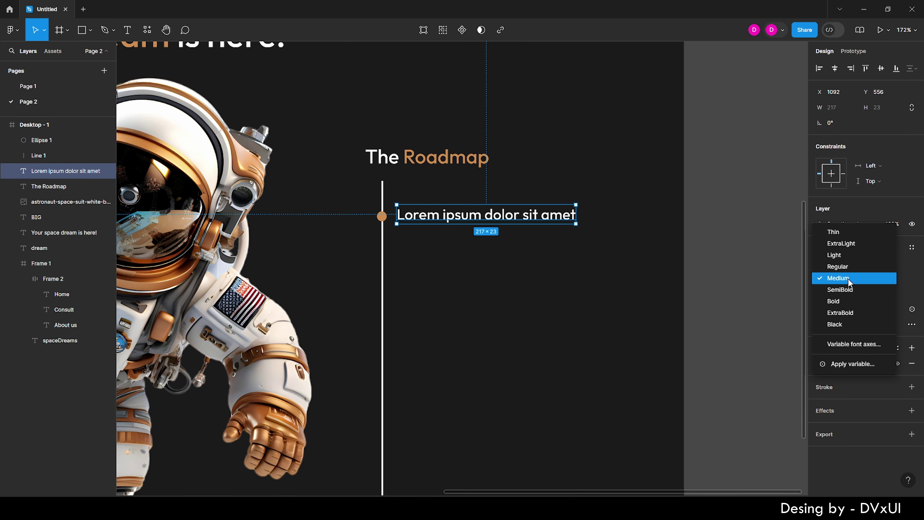
{"action": "left_click", "coordinate": [823, 265]}
{"action": "left_click", "coordinate": [533, 252]}
Paste the grey description paragraph under the item title
{"action": "left_click", "coordinate": [56, 88]}
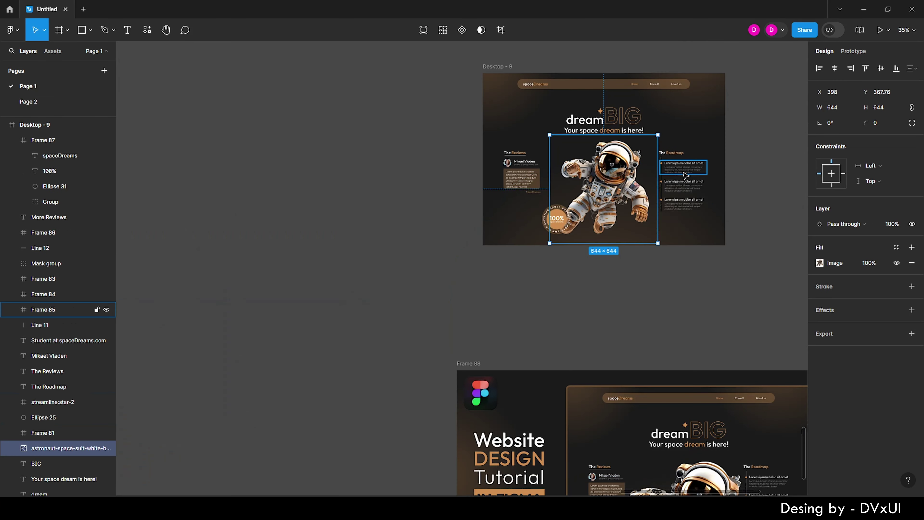
{"action": "left_click", "coordinate": [54, 102]}
{"action": "key", "text": "ctrl+v"}
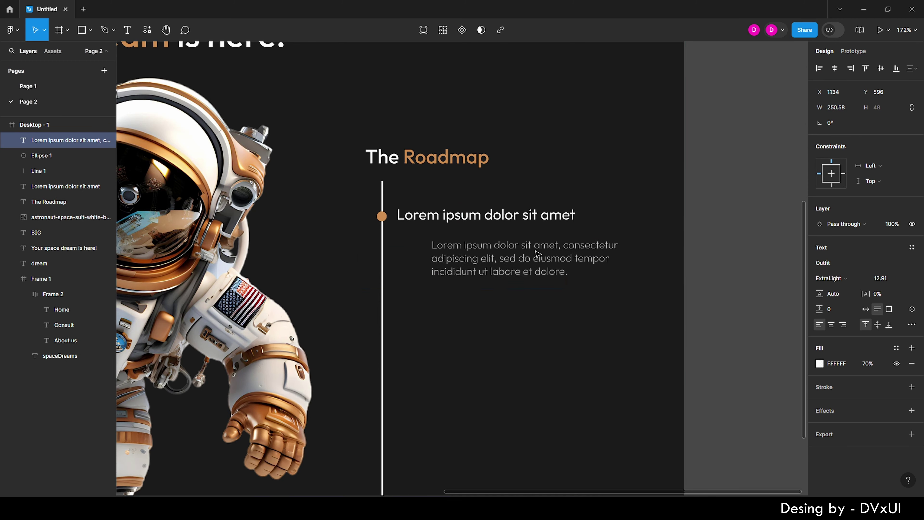
{"action": "left_click_drag", "start_coordinate": [503, 251], "coordinate": [468, 238]}
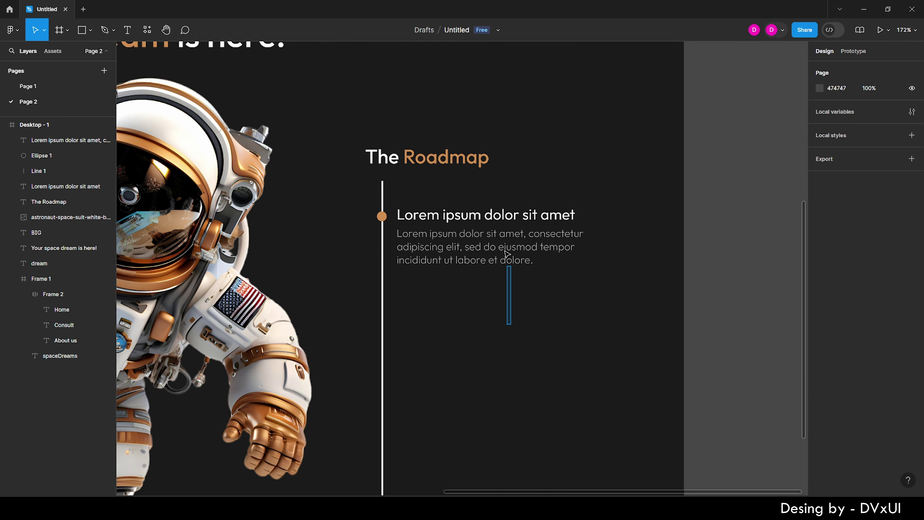
Frame the dot, title and paragraph together and duplicate the frame below
{"action": "left_click_drag", "start_coordinate": [511, 324], "coordinate": [378, 219]}
{"action": "right_click", "coordinate": [428, 255]}
{"action": "left_click", "coordinate": [460, 295]}
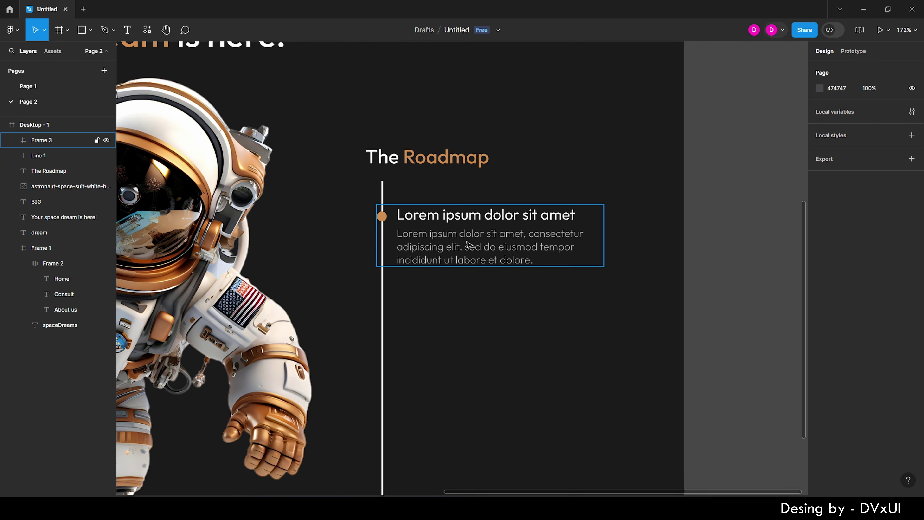
{"action": "key", "text": "ctrl+d"}
{"action": "left_click_drag", "start_coordinate": [488, 255], "coordinate": [500, 484]}
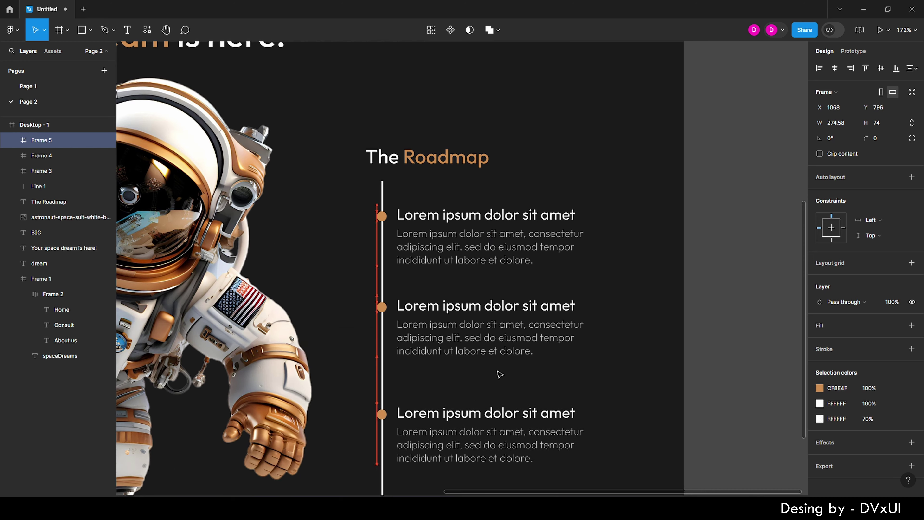
Shorten the timeline line to 380 and move it up to the first item
{"action": "scroll", "coordinate": [532, 448], "scroll_direction": "down", "scroll_amount": 3}
{"action": "left_click", "coordinate": [533, 448]}
{"action": "left_click", "coordinate": [423, 441]}
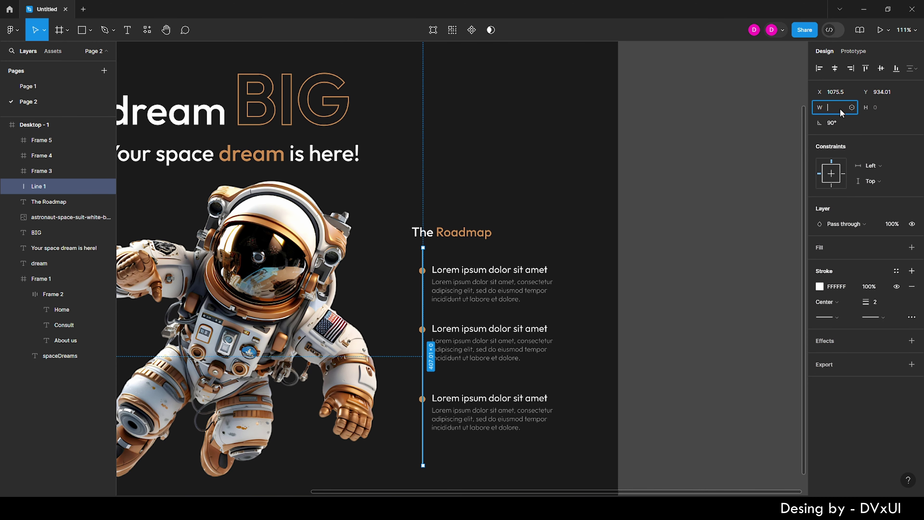
{"action": "type", "text": "380"}
{"action": "key", "text": "Return"}
{"action": "left_click", "coordinate": [581, 218]}
{"action": "left_click", "coordinate": [423, 337]}
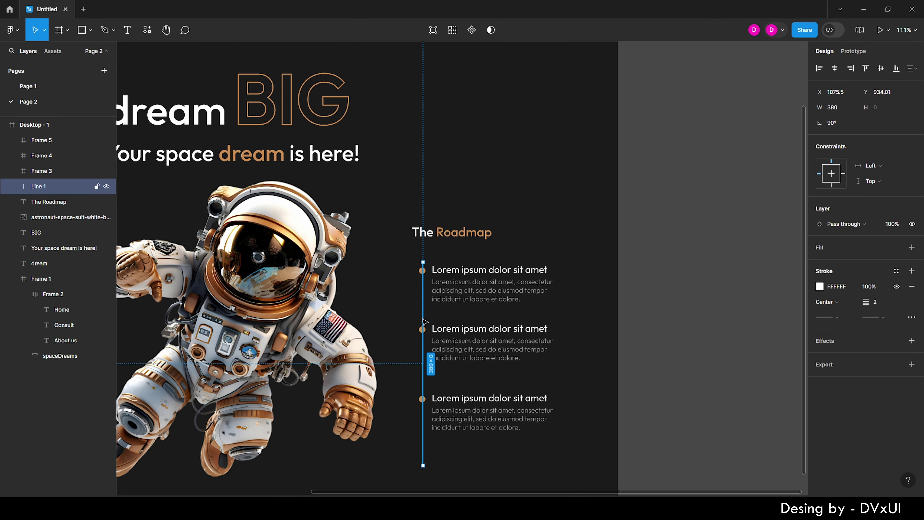
{"action": "left_click_drag", "start_coordinate": [423, 338], "coordinate": [424, 321]}
Tidy up the three roadmap frames with even spacing of 46
{"action": "left_click", "coordinate": [480, 335]}
{"action": "left_click", "coordinate": [487, 277], "text": "shift"}
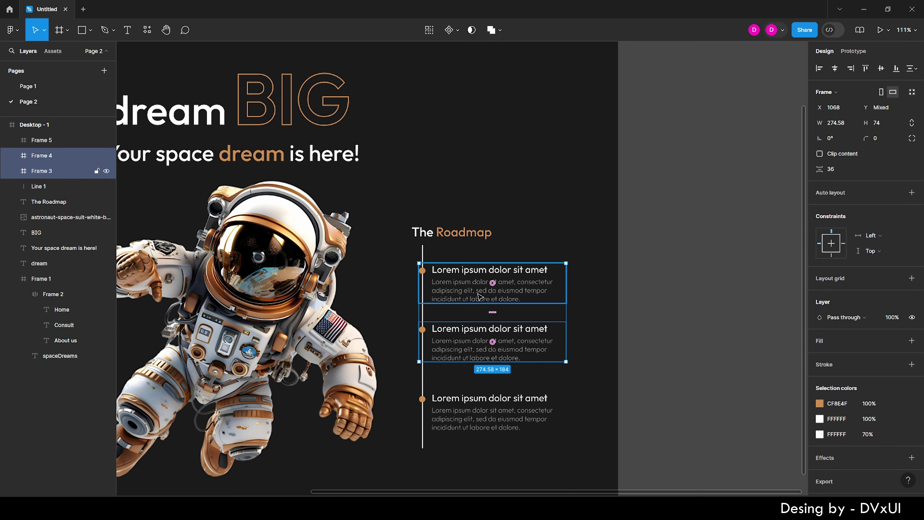
{"action": "left_click", "coordinate": [473, 404], "text": "shift"}
{"action": "right_click", "coordinate": [473, 406]}
{"action": "left_click", "coordinate": [914, 68]}
{"action": "left_click", "coordinate": [888, 110]}
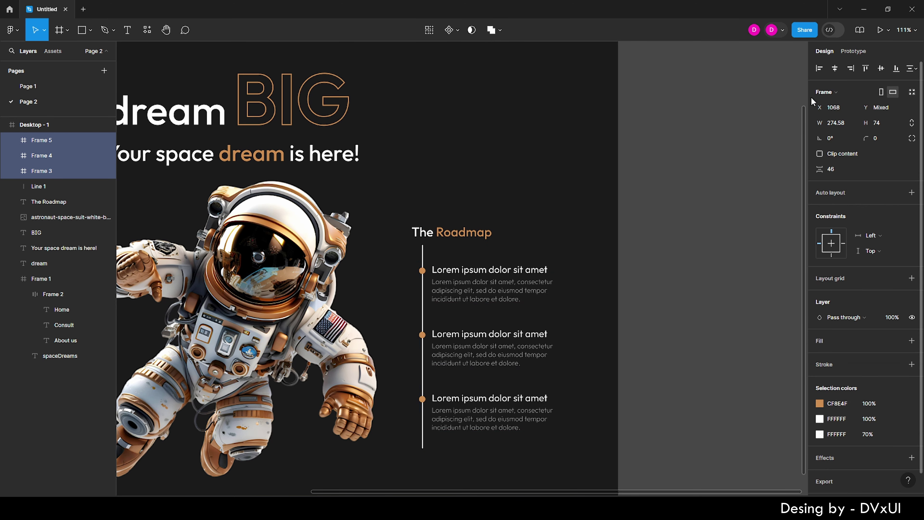
Review the finished roadmap, checking the timeline line against the spaced entries
{"action": "left_click", "coordinate": [657, 270]}
{"action": "scroll", "coordinate": [657, 313], "scroll_direction": "down", "scroll_amount": 5}
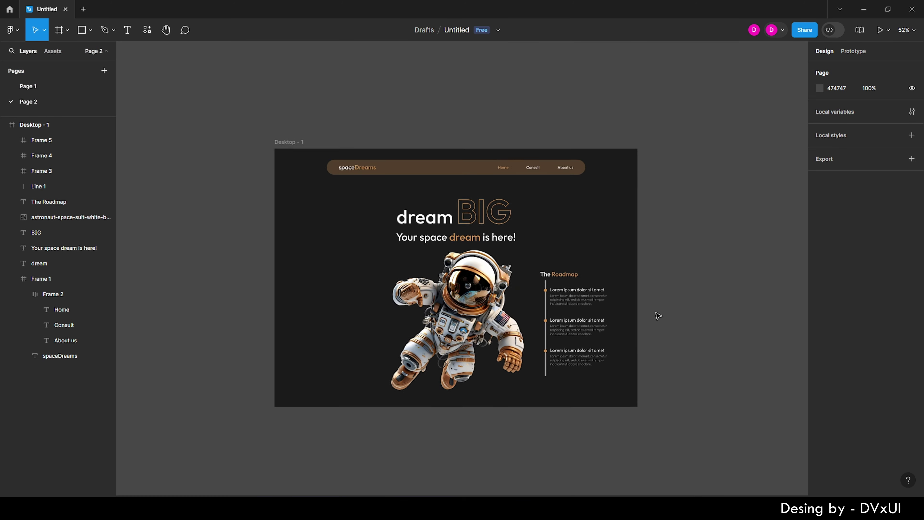
{"action": "scroll", "coordinate": [508, 403], "scroll_direction": "up", "scroll_amount": 3}
{"action": "left_click", "coordinate": [498, 402]}
{"action": "scroll", "coordinate": [501, 404], "scroll_direction": "up", "scroll_amount": 5}
{"action": "scroll", "coordinate": [501, 404], "scroll_direction": "up", "scroll_amount": 3}
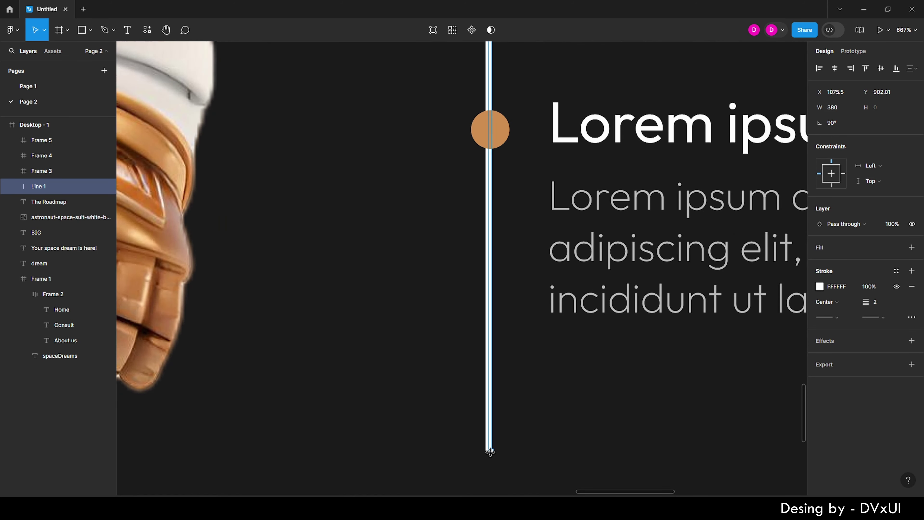
{"action": "scroll", "coordinate": [505, 420], "scroll_direction": "down", "scroll_amount": 8}
{"action": "left_click", "coordinate": [504, 420]}
{"action": "scroll", "coordinate": [453, 405], "scroll_direction": "down", "scroll_amount": 3}
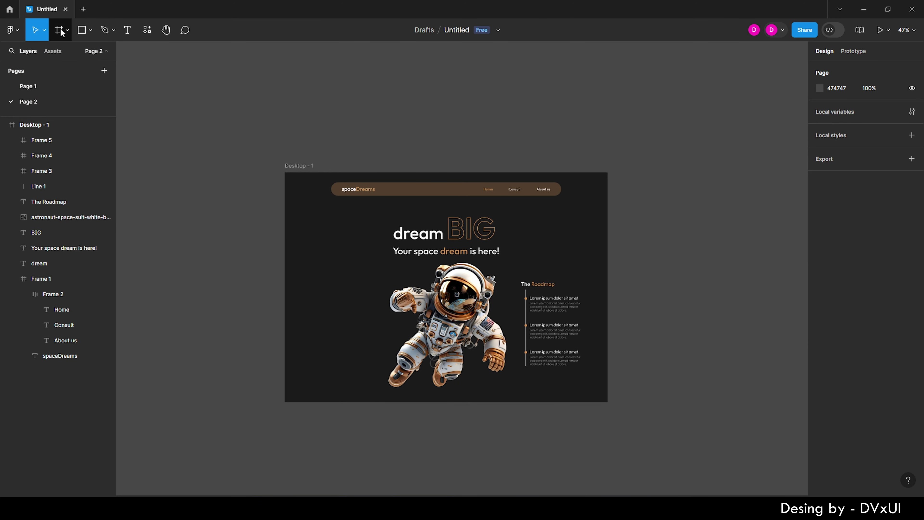
Draw a 1900×1900 ellipse centered horizontally on the page
{"action": "left_click", "coordinate": [90, 30]}
{"action": "left_click", "coordinate": [55, 88]}
{"action": "left_click", "coordinate": [359, 290]}
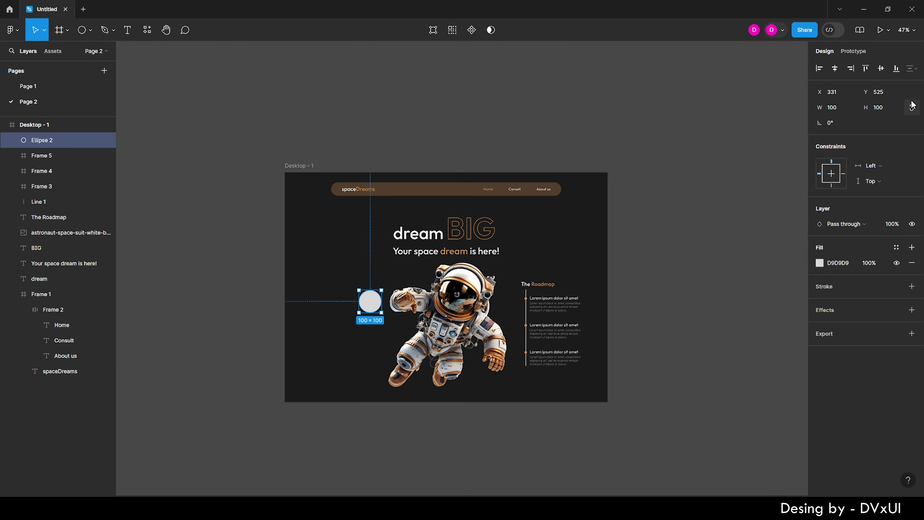
{"action": "type", "text": "1900"}
{"action": "key", "text": "Tab"}
{"action": "left_click", "coordinate": [835, 68]}
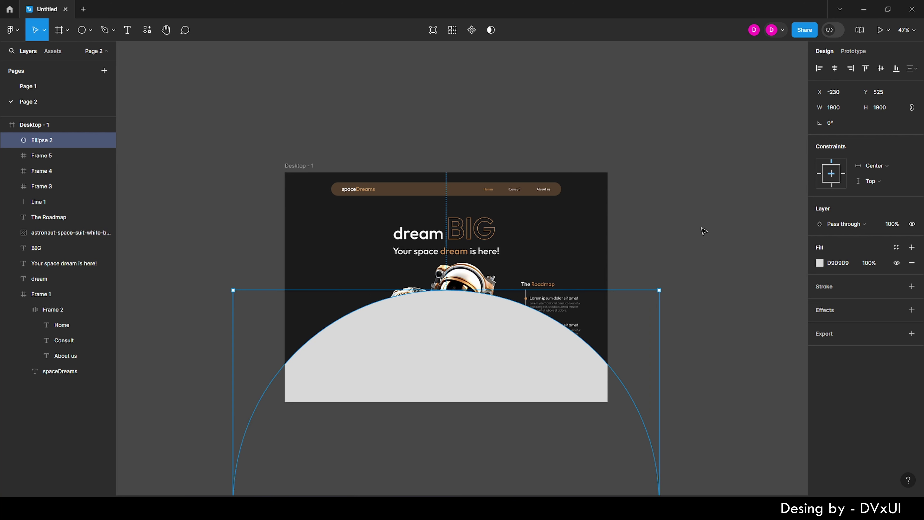
Give the circle a radial gradient fill using CF8E4F
{"action": "left_click", "coordinate": [820, 262]}
{"action": "left_click", "coordinate": [725, 441]}
{"action": "left_click", "coordinate": [717, 237]}
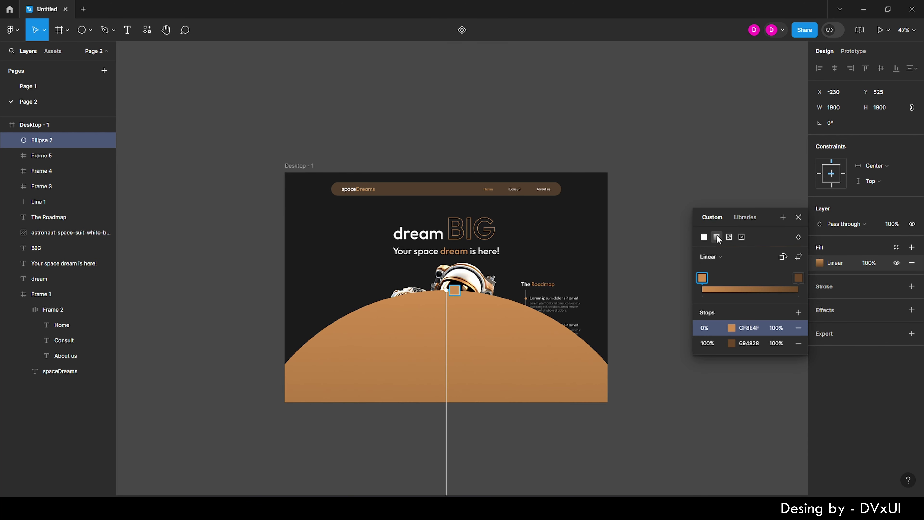
{"action": "left_click", "coordinate": [720, 268]}
{"action": "left_click", "coordinate": [749, 343]}
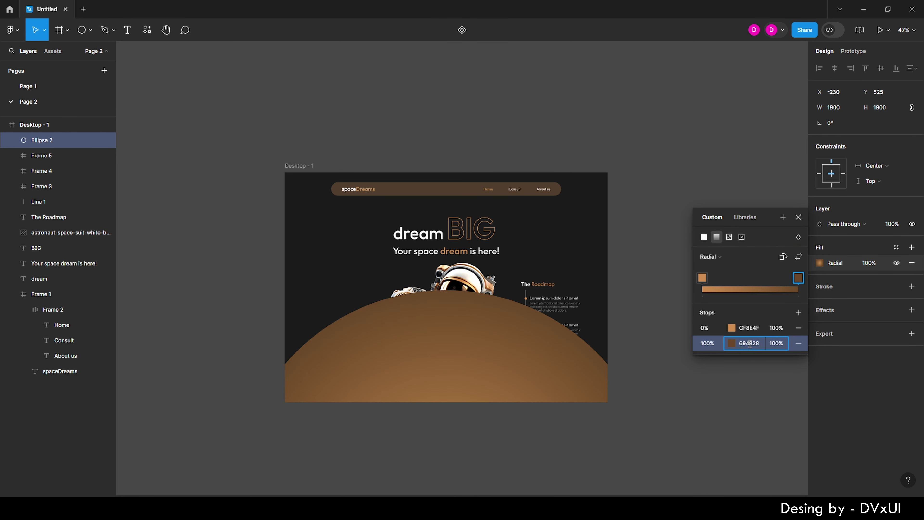
{"action": "type", "text": "CF8E4F"}
{"action": "key", "text": "Return"}
Make the outer gradient stop fully transparent with 0 opacity
{"action": "left_click", "coordinate": [777, 328]}
{"action": "type", "text": "0"}
{"action": "key", "text": "Return"}
{"action": "left_click", "coordinate": [778, 329]}
{"action": "key", "text": "BackSpace"}
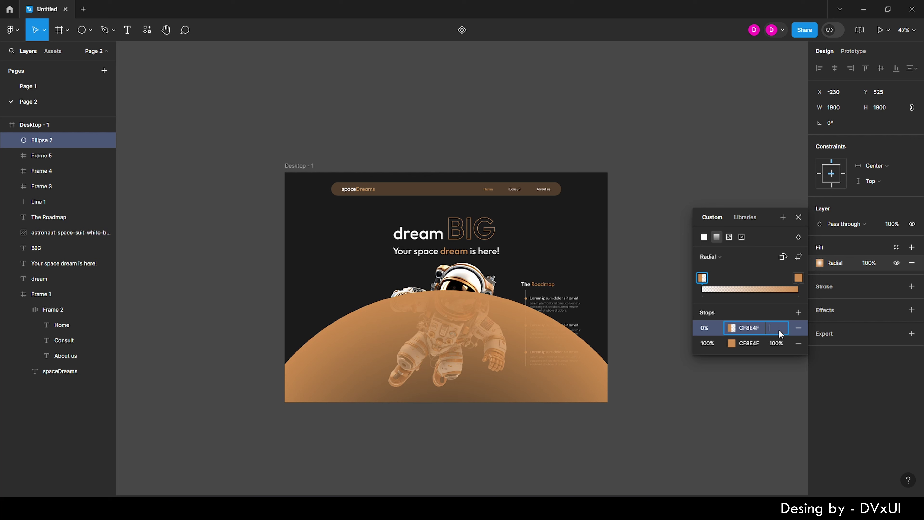
{"action": "type", "text": "0"}
{"action": "key", "text": "Return"}
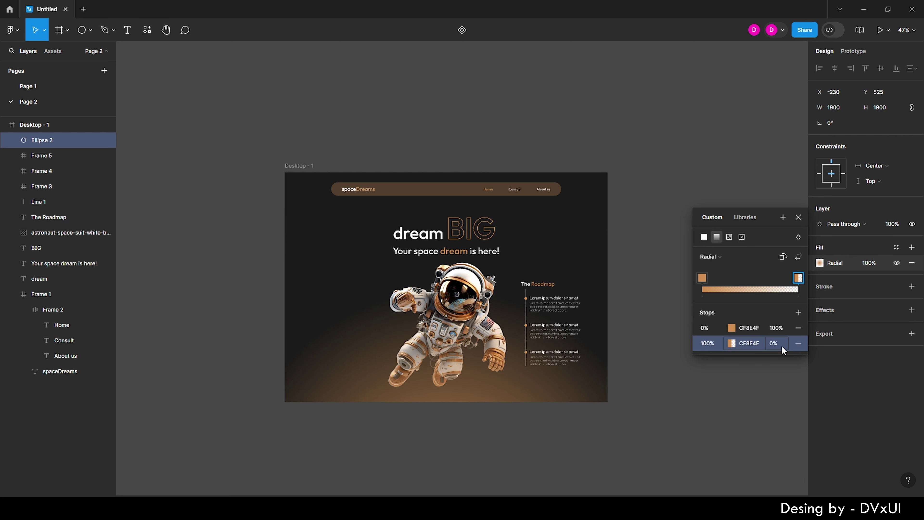
{"action": "left_click", "coordinate": [799, 217]}
Add a layer blur to the glow circle and send it behind everything
{"action": "left_click", "coordinate": [912, 309]}
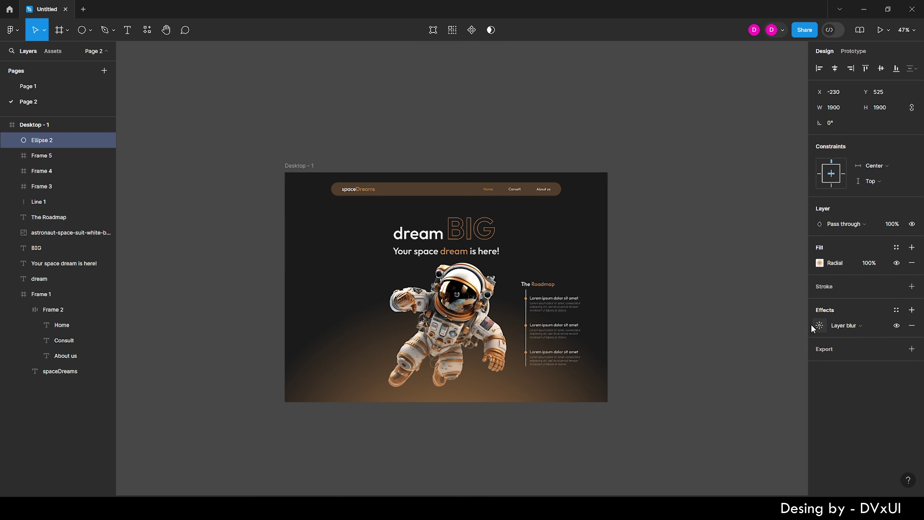
{"action": "left_click", "coordinate": [820, 325]}
{"action": "type", "text": "16"}
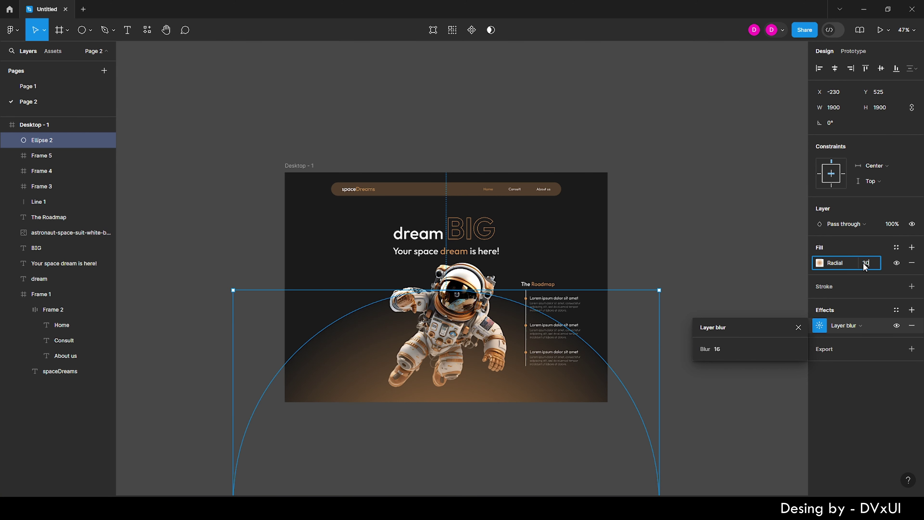
{"action": "left_click", "coordinate": [673, 227]}
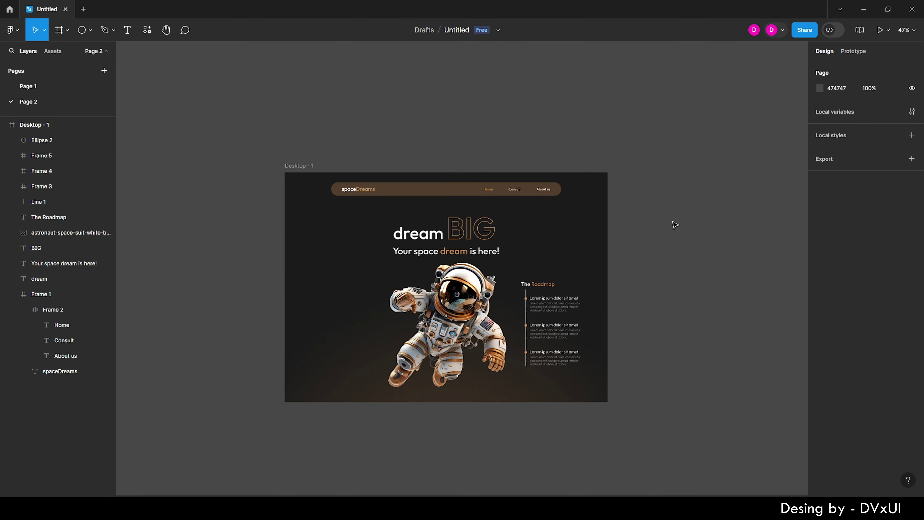
{"action": "right_click", "coordinate": [515, 403]}
{"action": "left_click", "coordinate": [539, 274]}
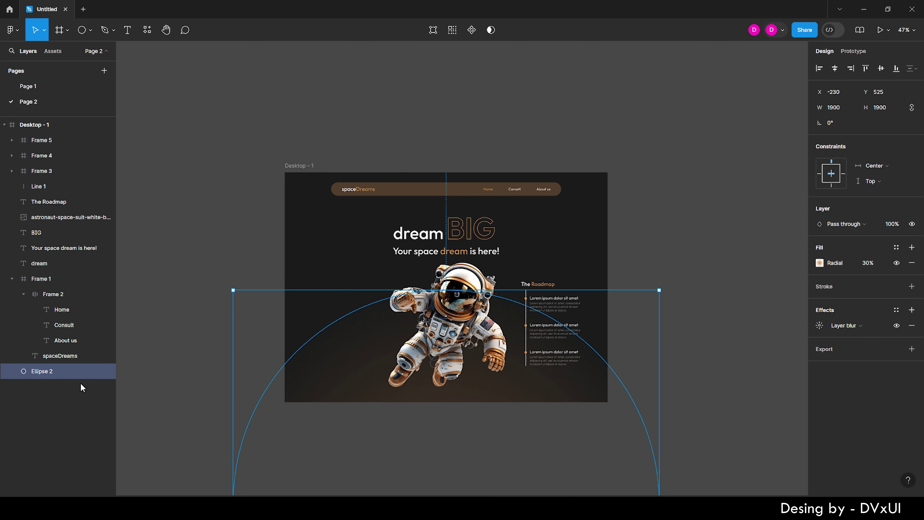
Duplicate the glow, resize the copy smaller and place it at the page's top-left
{"action": "key", "text": "ctrl+d"}
{"action": "key", "text": "Escape"}
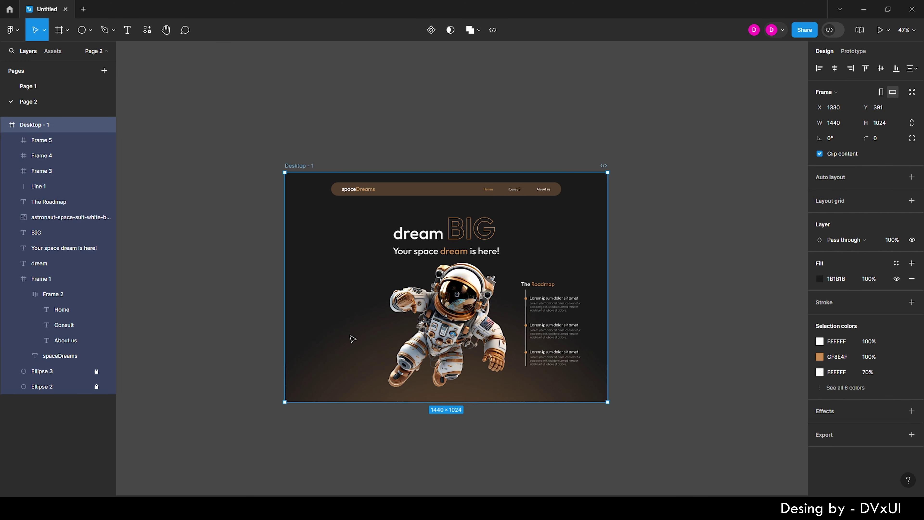
{"action": "key", "text": "Escape"}
{"action": "left_click", "coordinate": [42, 371]}
{"action": "scroll", "coordinate": [386, 401], "scroll_direction": "down", "scroll_amount": 3}
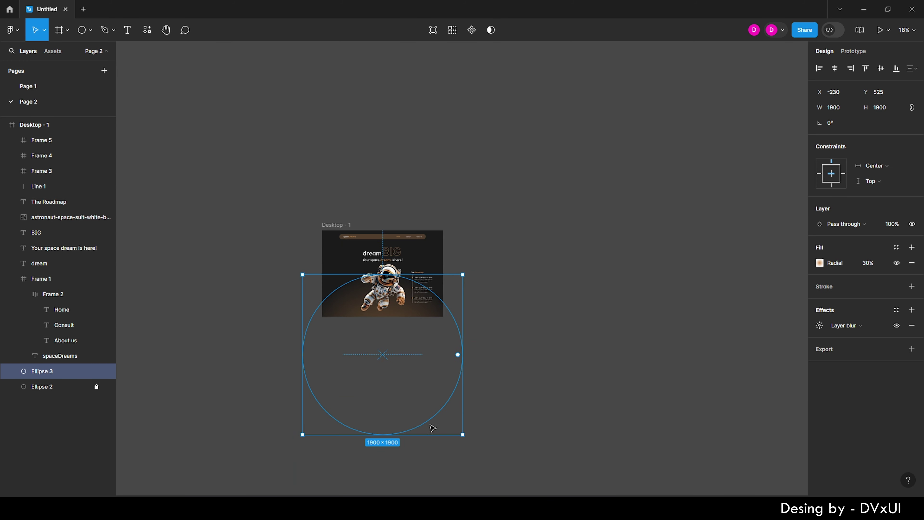
{"action": "left_click_drag", "start_coordinate": [460, 438], "coordinate": [363, 351]}
{"action": "scroll", "coordinate": [353, 320], "scroll_direction": "up", "scroll_amount": 5}
{"action": "left_click_drag", "start_coordinate": [353, 319], "coordinate": [418, 397]}
{"action": "scroll", "coordinate": [418, 396], "scroll_direction": "up", "scroll_amount": 3}
{"action": "mouse_move", "coordinate": [316, 384]}
{"action": "left_mouse_down"}
{"action": "mouse_move", "coordinate": [279, 146]}
{"action": "mouse_move", "coordinate": [302, 210]}
{"action": "left_mouse_up"}
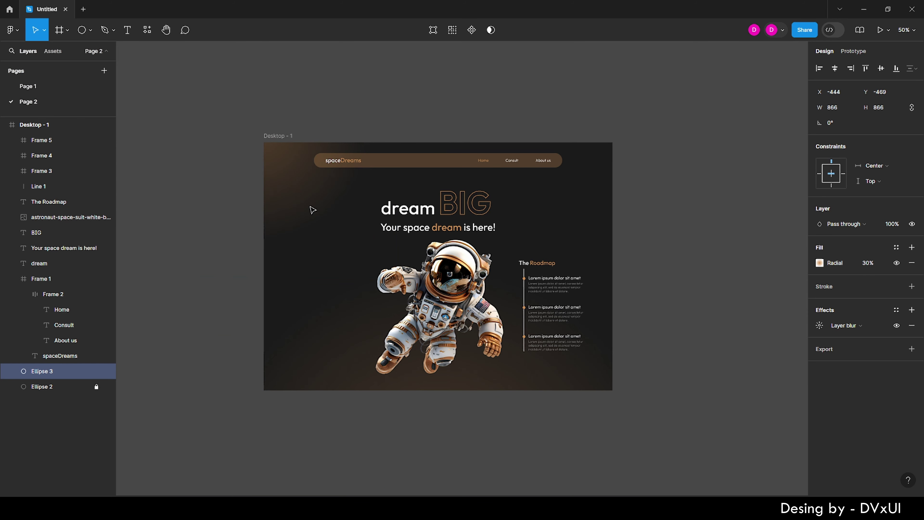
Duplicate the top-left glow and nudge the copy right and up
{"action": "key", "text": "ctrl+d"}
{"action": "key", "text": "shift+Right"}
{"action": "key", "text": "shift+Right"}
{"action": "key", "text": "shift+Right"}
{"action": "key", "text": "shift+Right"}
{"action": "key", "text": "shift+Right"}
{"action": "key", "text": "shift+Right"}
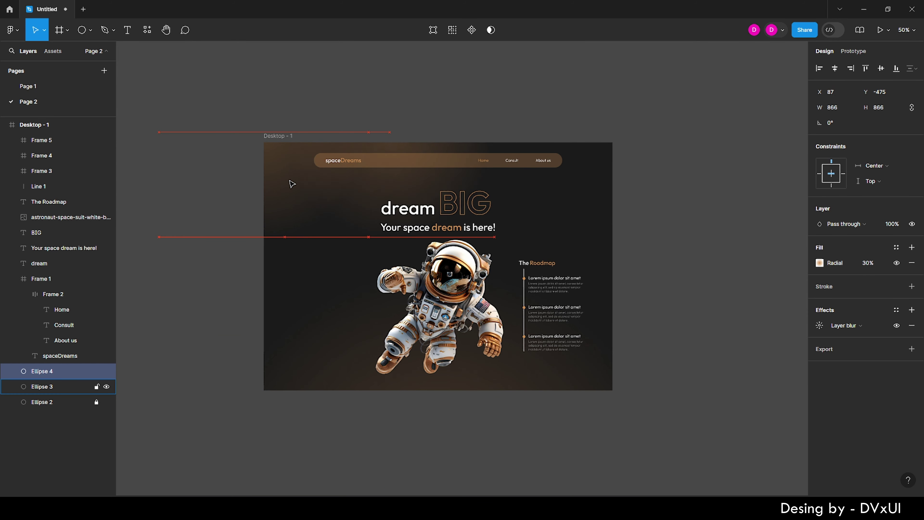
{"action": "key", "text": "shift+Right"}
{"action": "key", "text": "shift+Right"}
{"action": "key", "text": "shift+Right"}
{"action": "key", "text": "shift+Right"}
{"action": "key", "text": "shift+Right"}
{"action": "key", "text": "shift+Right"}
{"action": "key", "text": "shift+Up"}
{"action": "key", "text": "shift+Up"}
{"action": "key", "text": "shift+Up"}
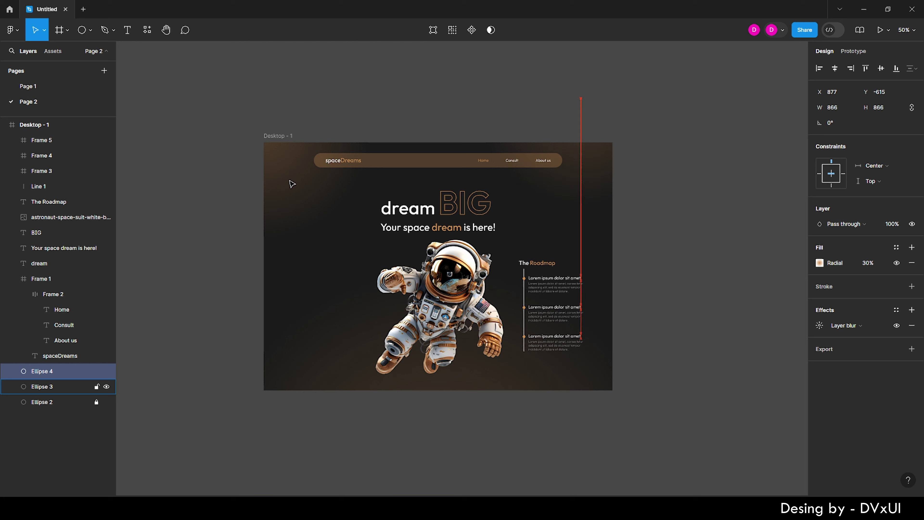
{"action": "key", "text": "Escape"}
Copy The Roadmap heading to the left side and rename it 'The Reviews'
{"action": "scroll", "coordinate": [231, 313], "scroll_direction": "up", "scroll_amount": 3}
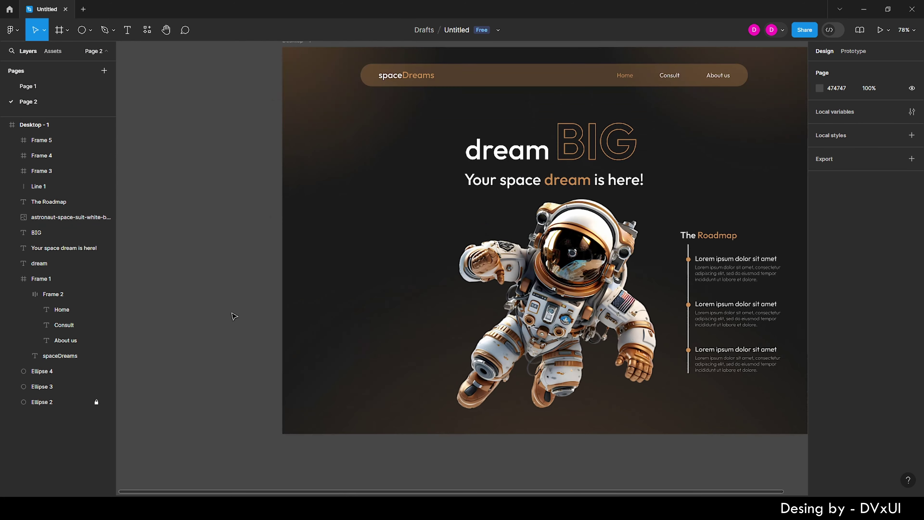
{"action": "left_click", "coordinate": [725, 237]}
{"action": "left_click_drag", "start_coordinate": [725, 236], "coordinate": [725, 238]}
{"action": "key", "text": "shift+Left"}
{"action": "key", "text": "shift+Left"}
{"action": "key", "text": "shift+Left"}
{"action": "key", "text": "shift+Left"}
{"action": "key", "text": "shift+Left"}
{"action": "key", "text": "shift+Left"}
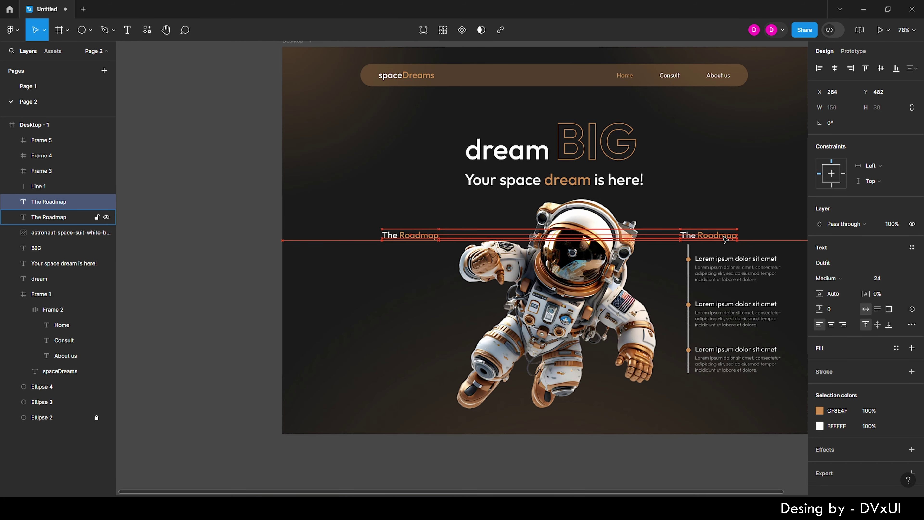
{"action": "key", "text": "shift+Left"}
{"action": "key", "text": "shift+Left"}
{"action": "key", "text": "shift+Left"}
{"action": "key", "text": "shift+Left"}
{"action": "key", "text": "shift+Left"}
{"action": "key", "text": "shift+Left"}
{"action": "key", "text": "shift+Left"}
{"action": "key", "text": "Return"}
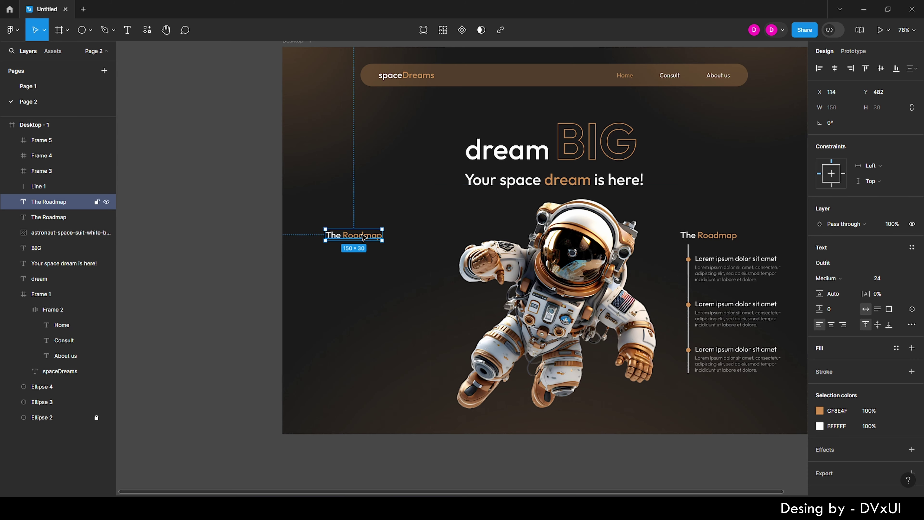
{"action": "scroll", "coordinate": [351, 235], "scroll_direction": "up", "scroll_amount": 5}
{"action": "left_click_drag", "start_coordinate": [346, 237], "coordinate": [465, 237]}
{"action": "type", "text": "eviews"}
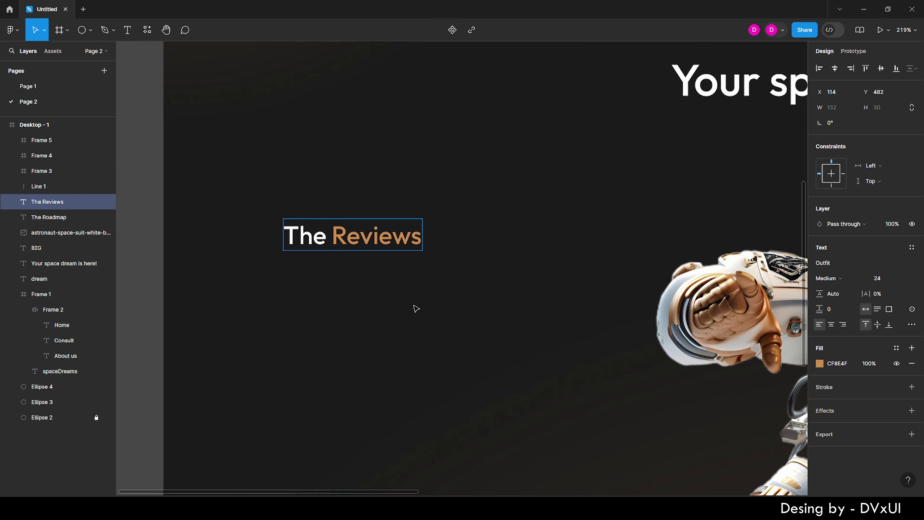
{"action": "left_click", "coordinate": [417, 309]}
{"action": "scroll", "coordinate": [416, 309], "scroll_direction": "down", "scroll_amount": 3}
Find and run the Unsplash plugin from the plugin browser
{"action": "right_click", "coordinate": [221, 163]}
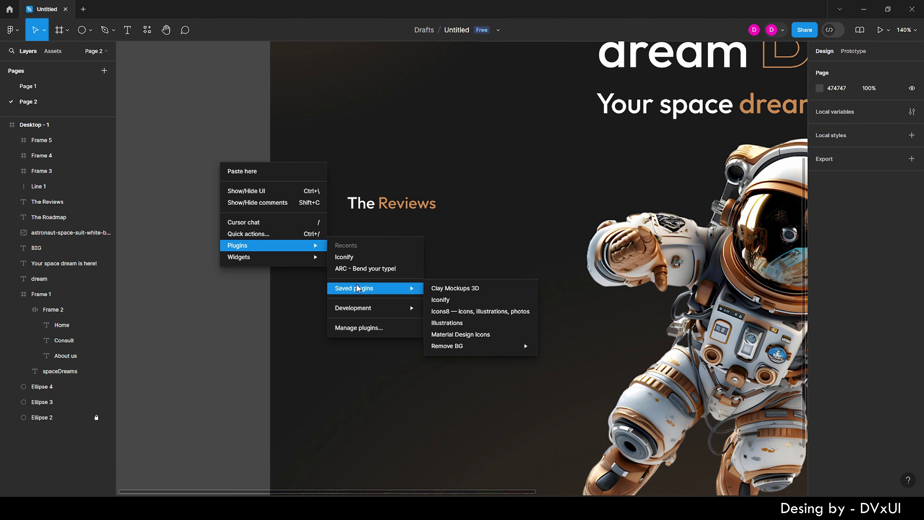
{"action": "left_click", "coordinate": [365, 327]}
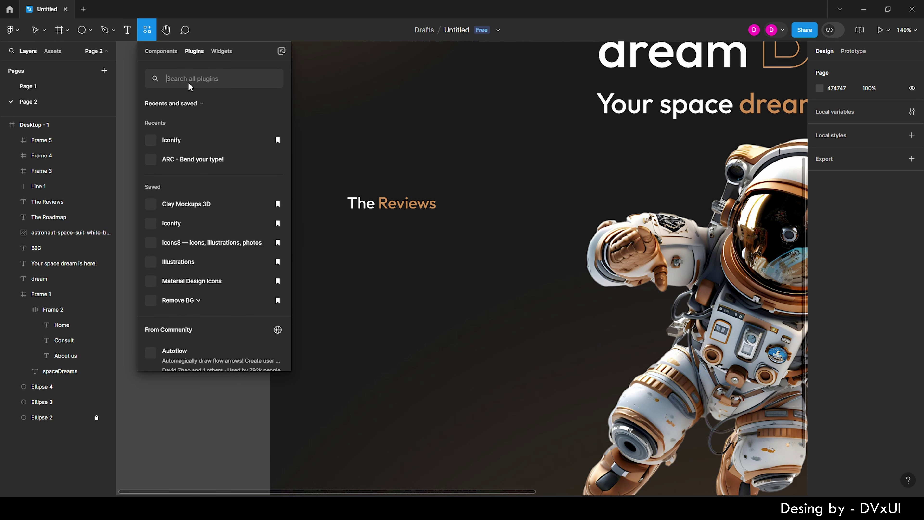
{"action": "type", "text": "unsplash"}
{"action": "left_click", "coordinate": [212, 123]}
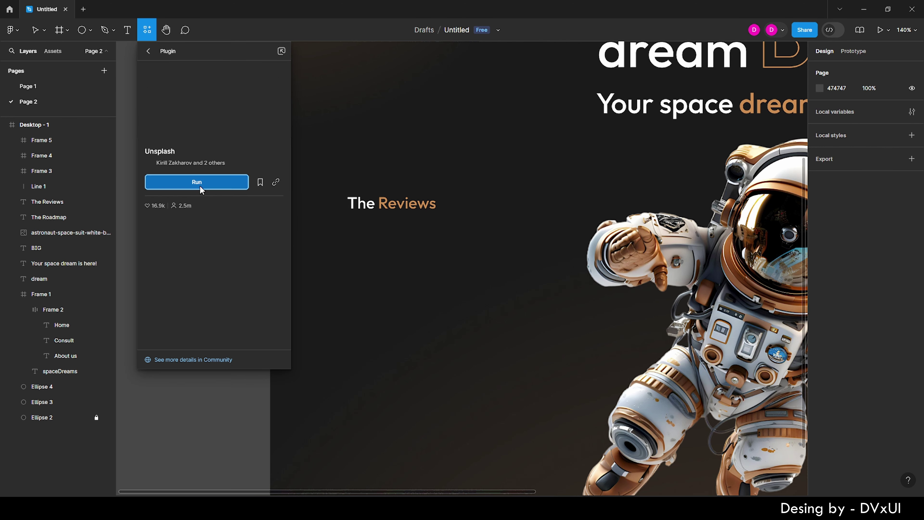
{"action": "left_click", "coordinate": [201, 189]}
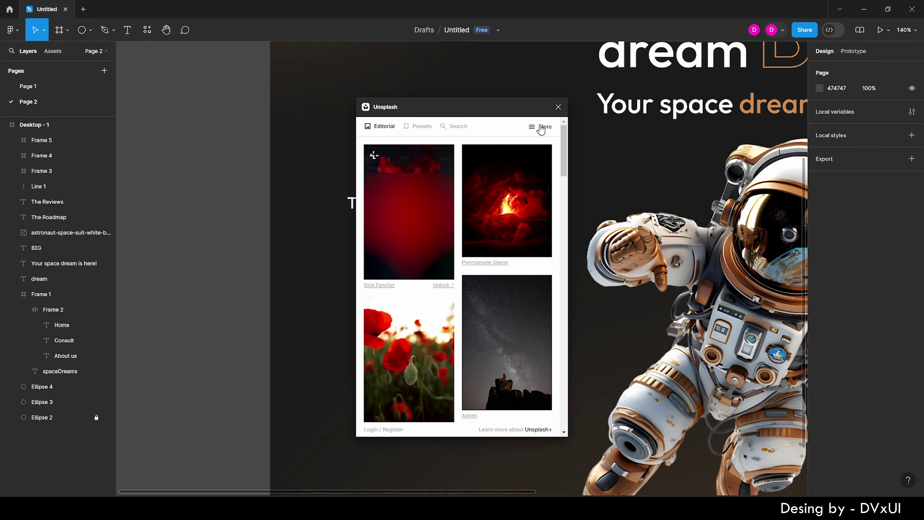
Search Unsplash for 'profile', insert a red-haired woman's portrait, and close the plugin
{"action": "left_click", "coordinate": [455, 126]}
{"action": "type", "text": "file"}
{"action": "key", "text": "Return"}
{"action": "scroll", "coordinate": [495, 287], "scroll_direction": "down", "scroll_amount": 5}
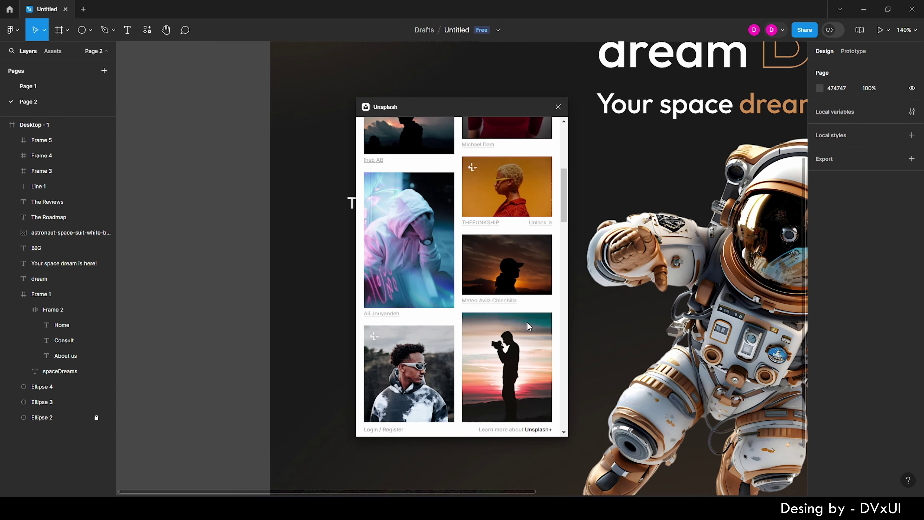
{"action": "scroll", "coordinate": [495, 287], "scroll_direction": "down", "scroll_amount": 5}
{"action": "scroll", "coordinate": [496, 287], "scroll_direction": "down", "scroll_amount": 5}
{"action": "left_click", "coordinate": [495, 287]}
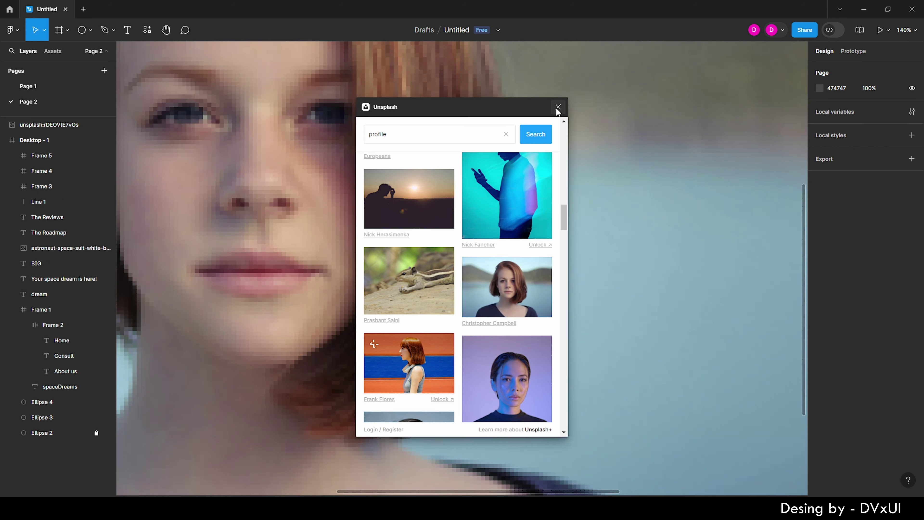
{"action": "left_click", "coordinate": [558, 107]}
Shrink the portrait photo to 46 high and move it under The Reviews heading
{"action": "key", "text": "shift+2"}
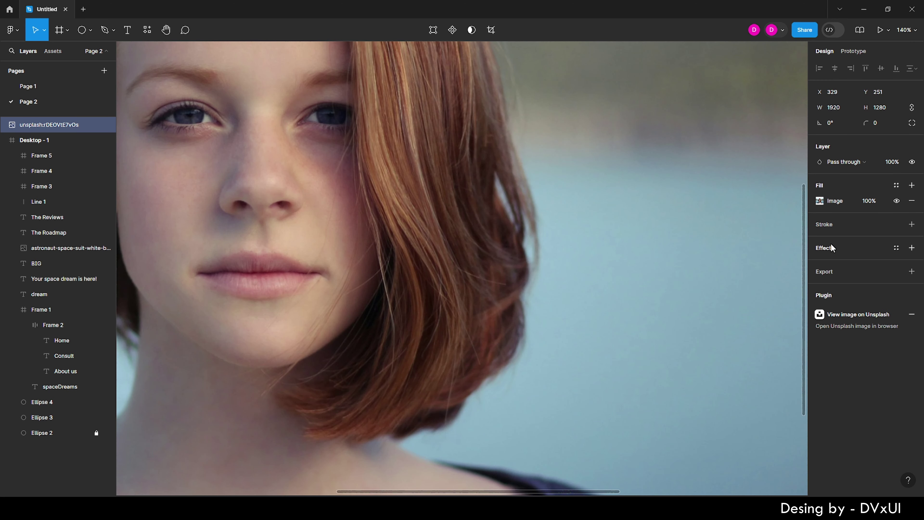
{"action": "type", "text": "46"}
{"action": "key", "text": "Return"}
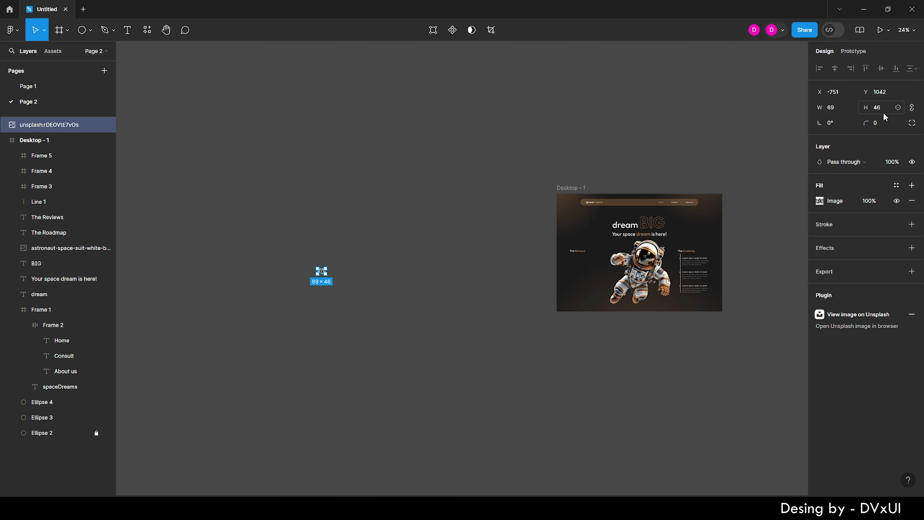
{"action": "left_click_drag", "start_coordinate": [324, 275], "coordinate": [579, 263]}
Crop the portrait square to 46×46
{"action": "key", "text": "shift+2"}
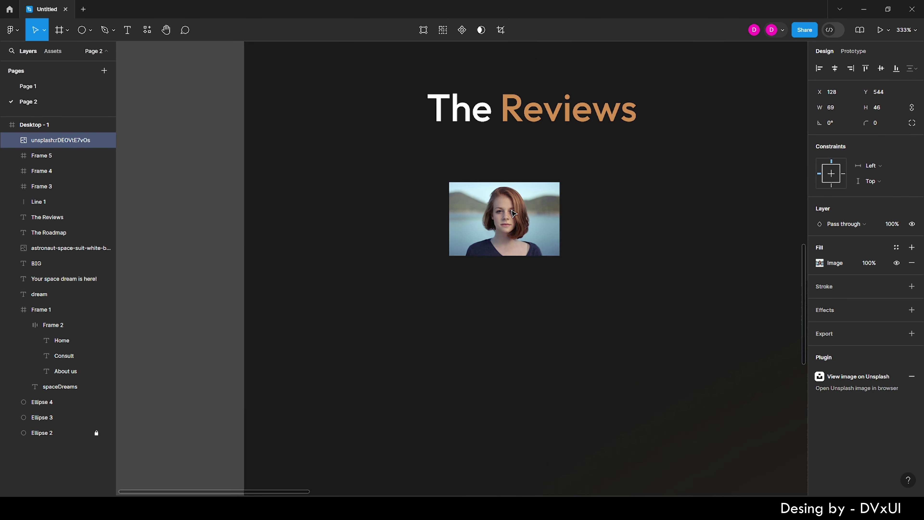
{"action": "scroll", "coordinate": [528, 213], "scroll_direction": "up", "scroll_amount": 3}
{"action": "double_click", "coordinate": [498, 227]}
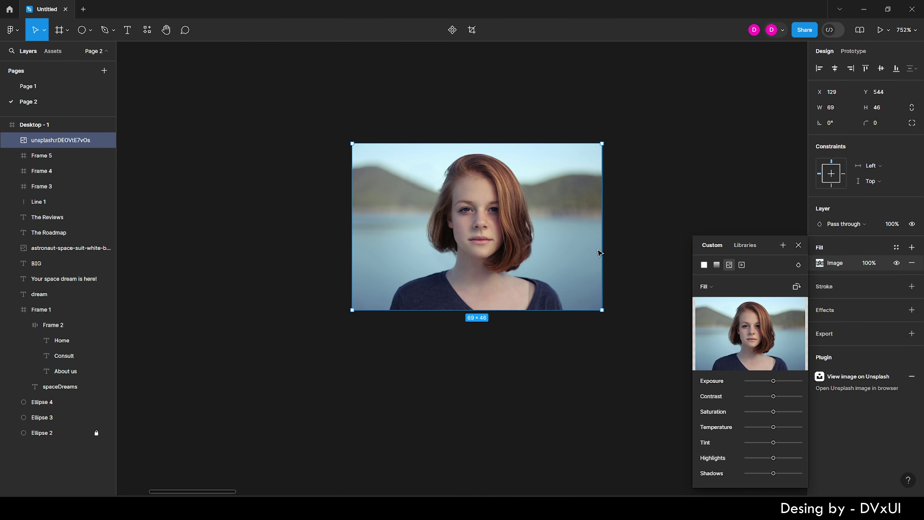
{"action": "left_click", "coordinate": [706, 286]}
{"action": "left_click", "coordinate": [716, 310]}
{"action": "left_click_drag", "start_coordinate": [353, 225], "coordinate": [392, 228]}
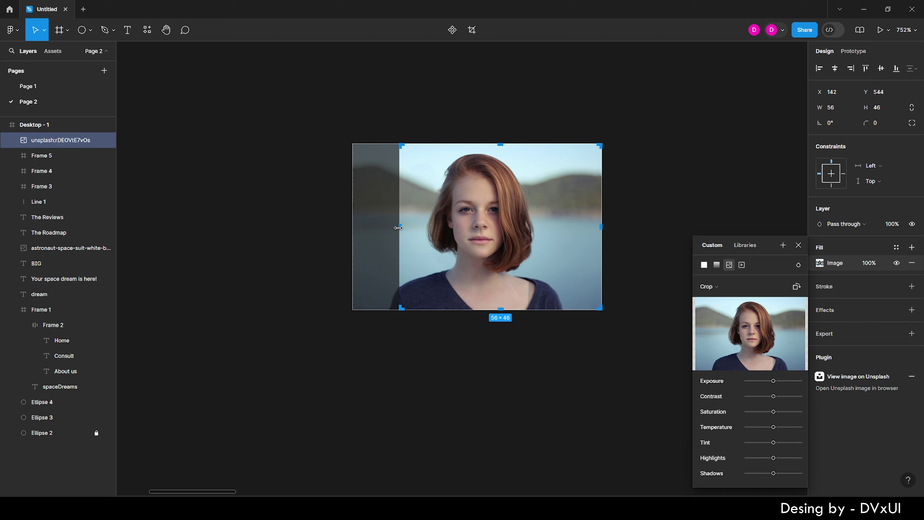
{"action": "left_click_drag", "start_coordinate": [600, 227], "coordinate": [565, 233]}
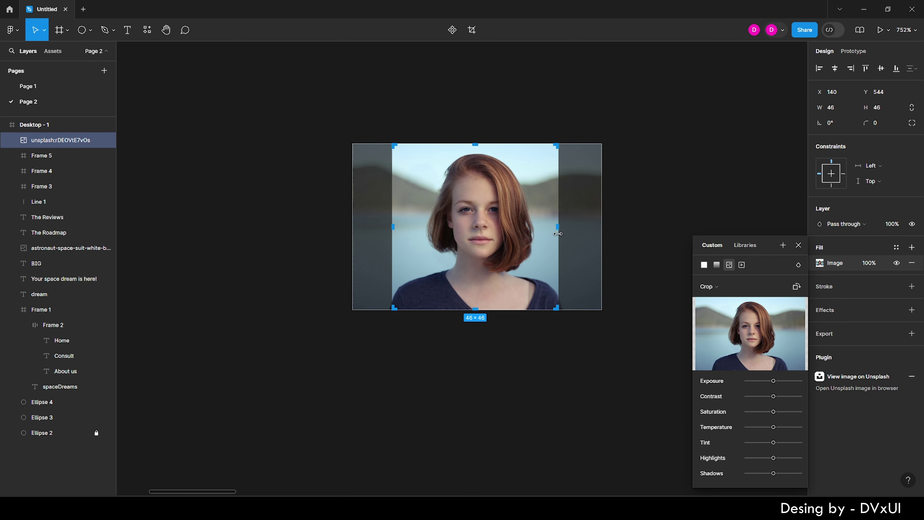
{"action": "left_click", "coordinate": [592, 234]}
Round the portrait's corners into a circle and nudge it under The Reviews
{"action": "left_click", "coordinate": [510, 233]}
{"action": "left_click_drag", "start_coordinate": [867, 123], "coordinate": [884, 122]}
{"action": "left_click", "coordinate": [389, 372]}
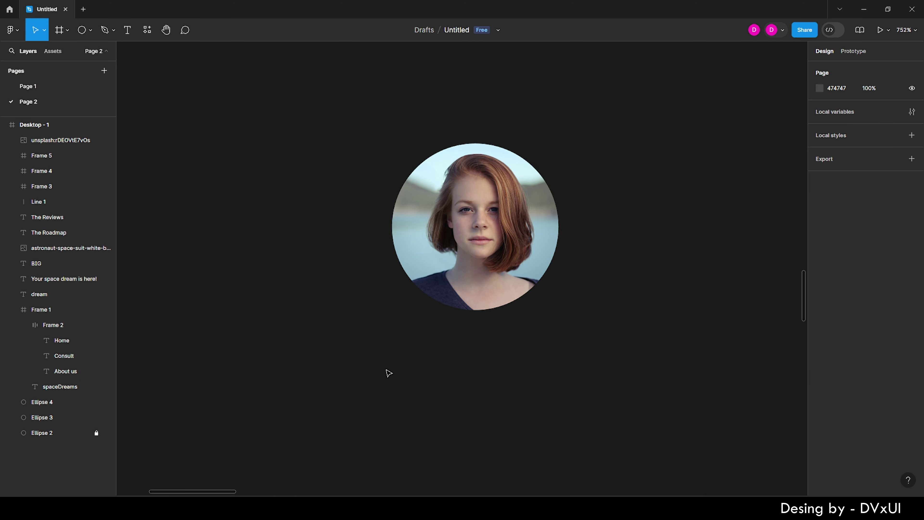
{"action": "scroll", "coordinate": [388, 373], "scroll_direction": "down", "scroll_amount": 10}
{"action": "left_click_drag", "start_coordinate": [407, 335], "coordinate": [389, 321]}
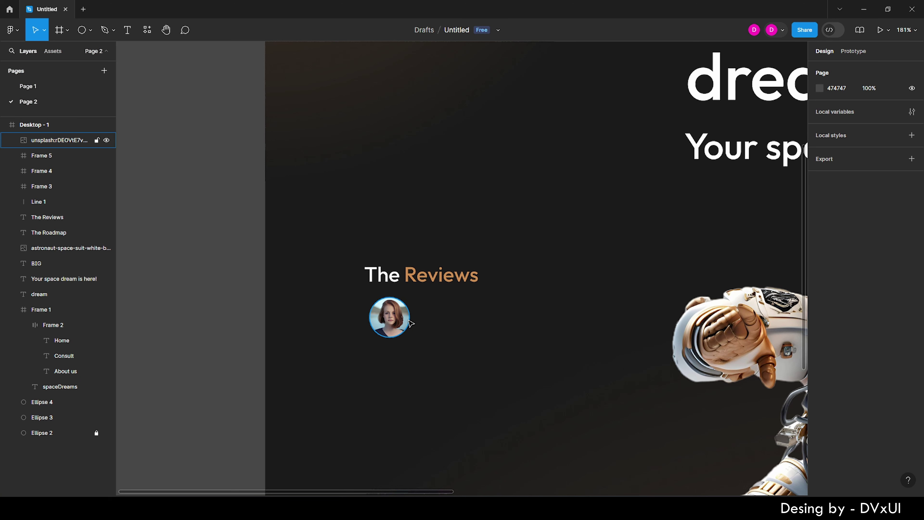
Add the reviewer's name at size 18 beside the round portrait
{"action": "left_click", "coordinate": [133, 35]}
{"action": "left_click", "coordinate": [439, 317]}
{"action": "type", "text": "Mikael V"}
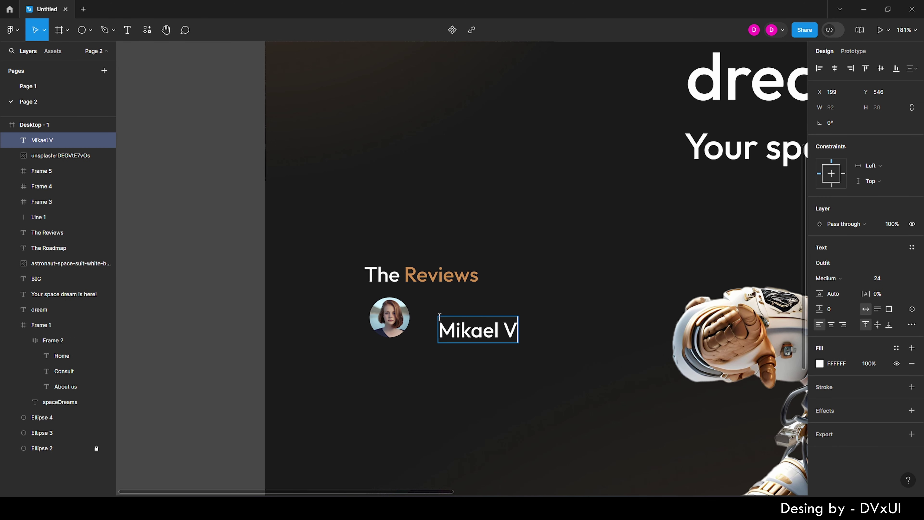
{"action": "key", "text": "Escape"}
{"action": "key", "text": "shift+Up"}
{"action": "key", "text": "shift+Up"}
{"action": "left_click", "coordinate": [877, 278]}
{"action": "type", "text": "18"}
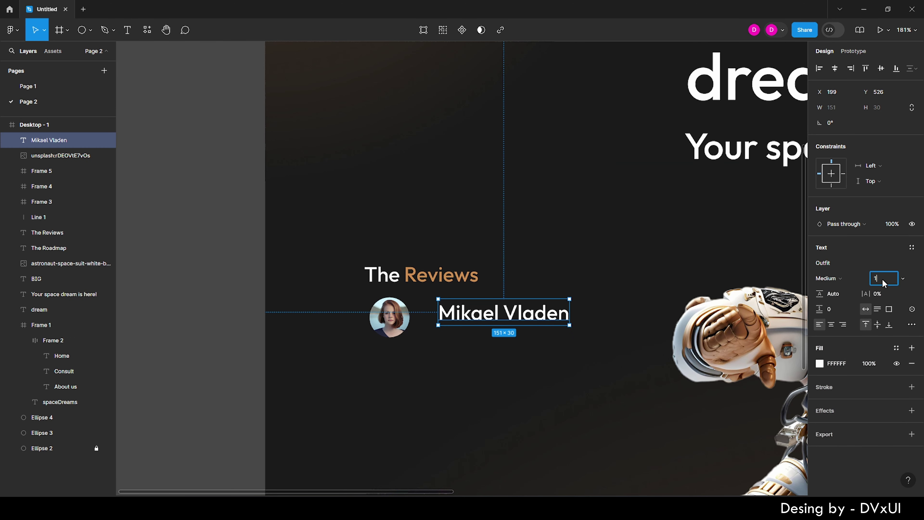
{"action": "key", "text": "Return"}
{"action": "mouse_move", "coordinate": [512, 319]}
{"action": "left_mouse_down"}
{"action": "mouse_move", "coordinate": [479, 327]}
{"action": "mouse_move", "coordinate": [465, 315]}
{"action": "left_mouse_up"}
Duplicate the name and change the copy to 'Student at spaceDreams'
{"action": "key", "text": "ctrl+d"}
{"action": "key", "text": "Return"}
{"action": "type", "text": "Student at spaceDreams"}
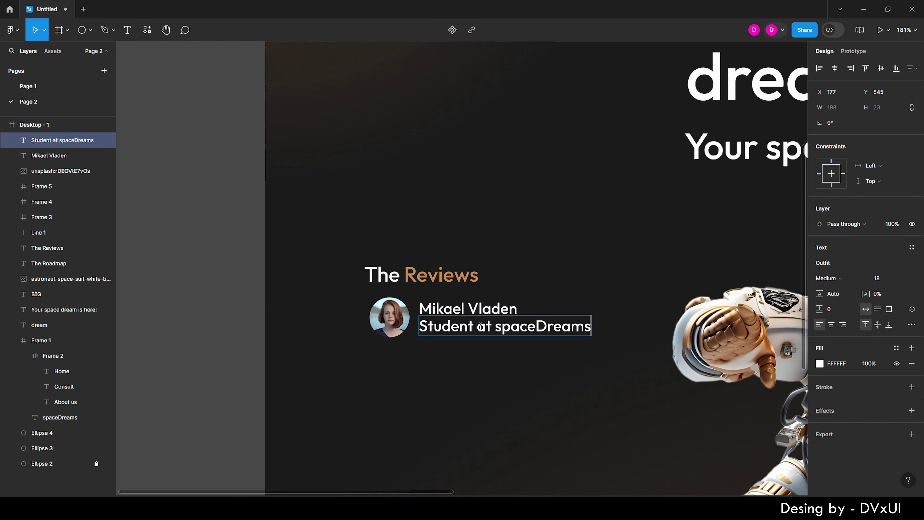
{"action": "key", "text": "ctrl+a"}
Style the caption as size 10 Light at 70% opacity, nudged slightly down
{"action": "left_click", "coordinate": [877, 279]}
{"action": "type", "text": "10"}
{"action": "key", "text": "Return"}
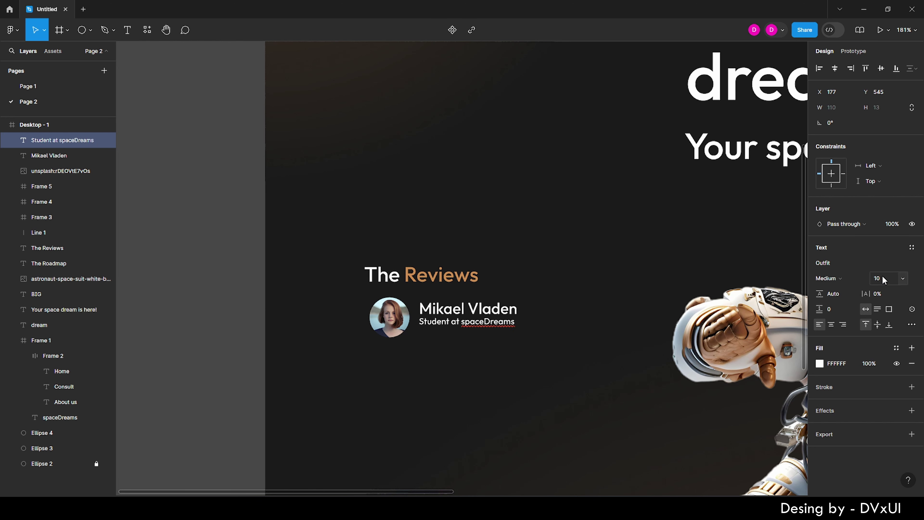
{"action": "left_click", "coordinate": [826, 278]}
{"action": "left_click", "coordinate": [835, 254]}
{"action": "left_click", "coordinate": [875, 366]}
{"action": "type", "text": "70"}
{"action": "key", "text": "Return"}
{"action": "key", "text": "Escape"}
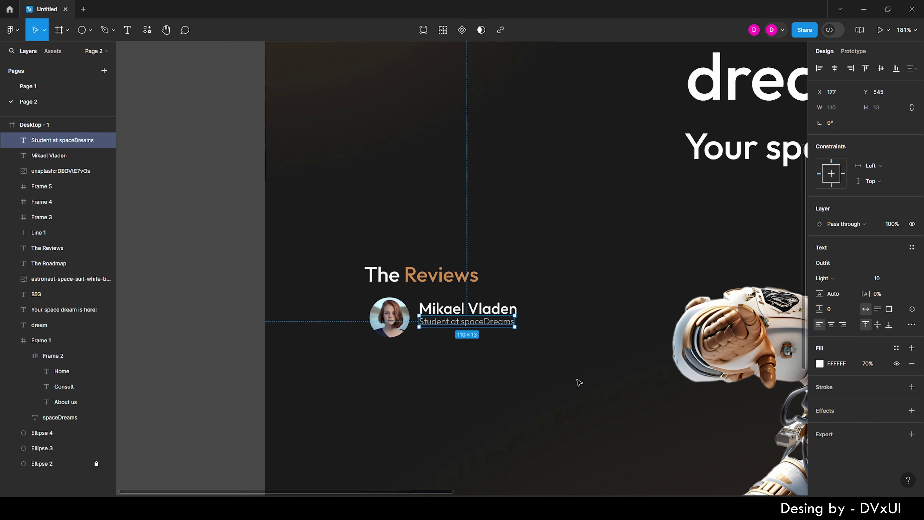
{"action": "key", "text": "Down"}
{"action": "key", "text": "Down"}
{"action": "key", "text": "Down"}
{"action": "left_click", "coordinate": [468, 309], "text": "shift"}
Draw a 175×97 card frame below the reviewer's name and caption
{"action": "scroll", "coordinate": [441, 345], "scroll_direction": "down", "scroll_amount": 5}
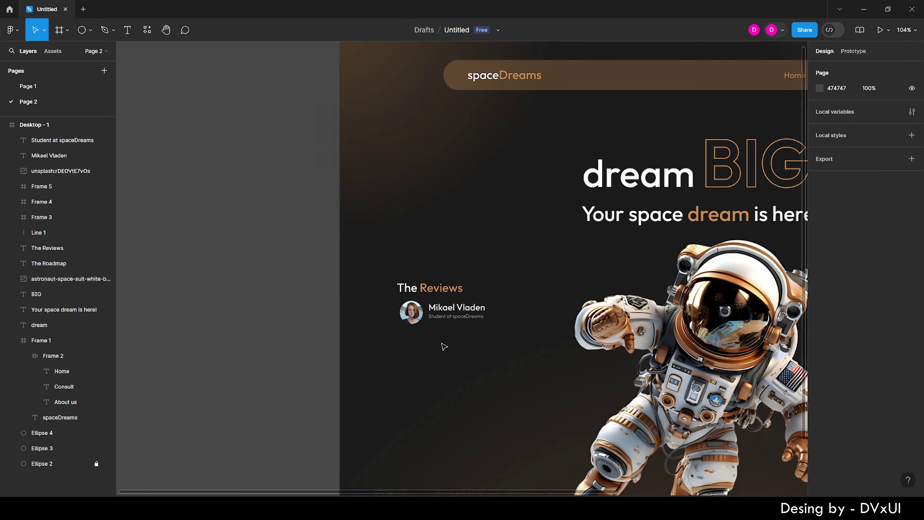
{"action": "scroll", "coordinate": [447, 328], "scroll_direction": "up", "scroll_amount": 4}
{"action": "key", "text": "Down"}
{"action": "key", "text": "Down"}
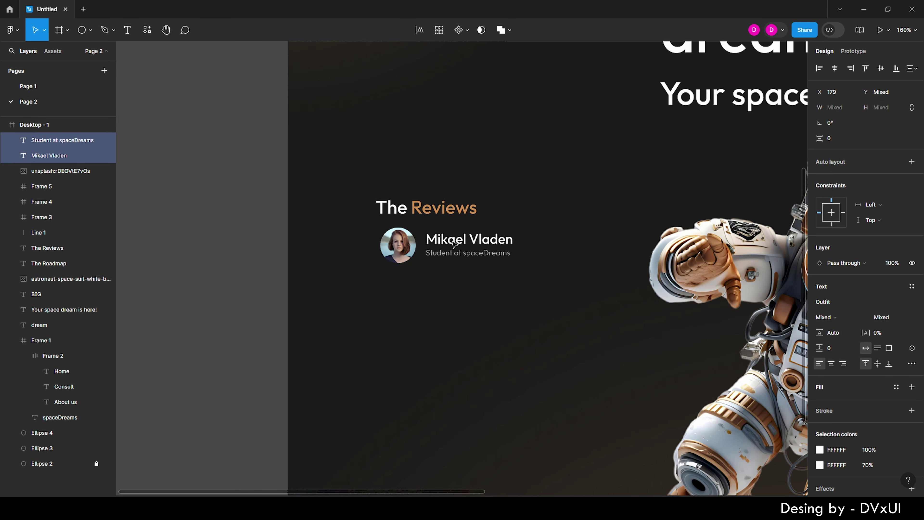
{"action": "left_click", "coordinate": [423, 306]}
{"action": "scroll", "coordinate": [423, 306], "scroll_direction": "down", "scroll_amount": 5}
{"action": "key", "text": "f"}
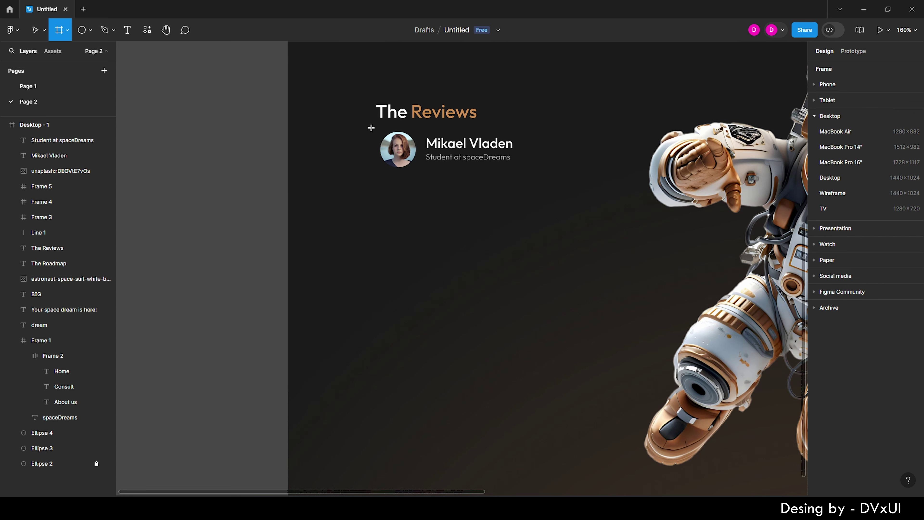
{"action": "left_click_drag", "start_coordinate": [378, 170], "coordinate": [514, 245]}
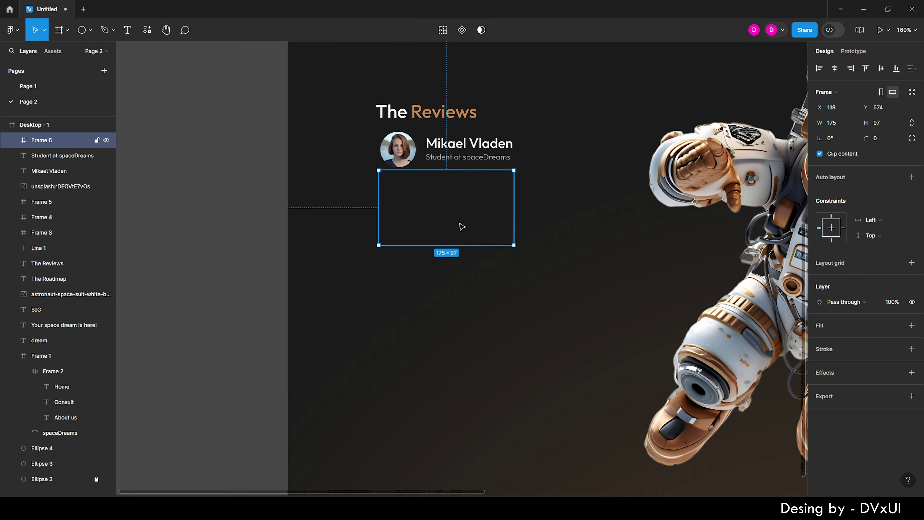
{"action": "key", "text": "Down"}
{"action": "key", "text": "Down"}
{"action": "key", "text": "Down"}
Fill the card with CF8E4F at 30% opacity
{"action": "left_click", "coordinate": [912, 325]}
{"action": "left_click", "coordinate": [820, 340]}
{"action": "left_click", "coordinate": [716, 444]}
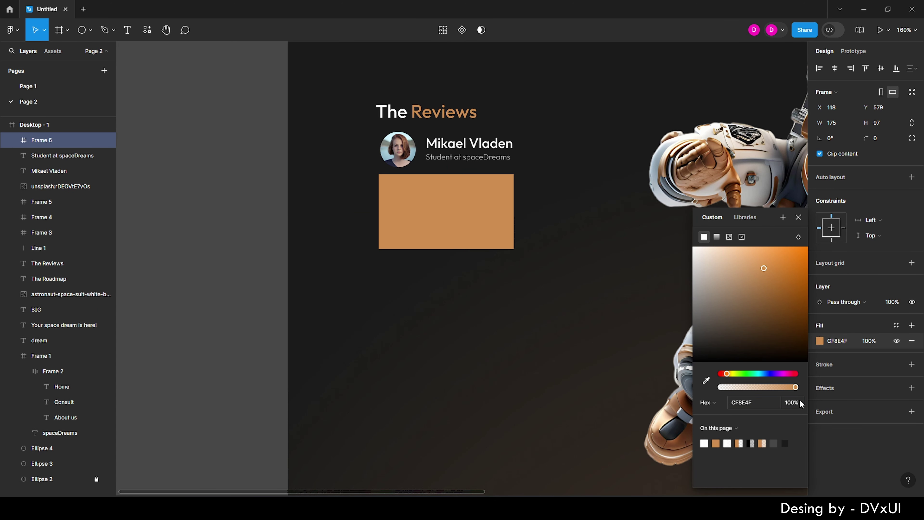
{"action": "left_click", "coordinate": [792, 403]}
{"action": "type", "text": "30"}
{"action": "key", "text": "Return"}
{"action": "key", "text": "Escape"}
Set the card's bottom-left corner radius to 12 and bottom-right to 8
{"action": "left_click", "coordinate": [912, 138]}
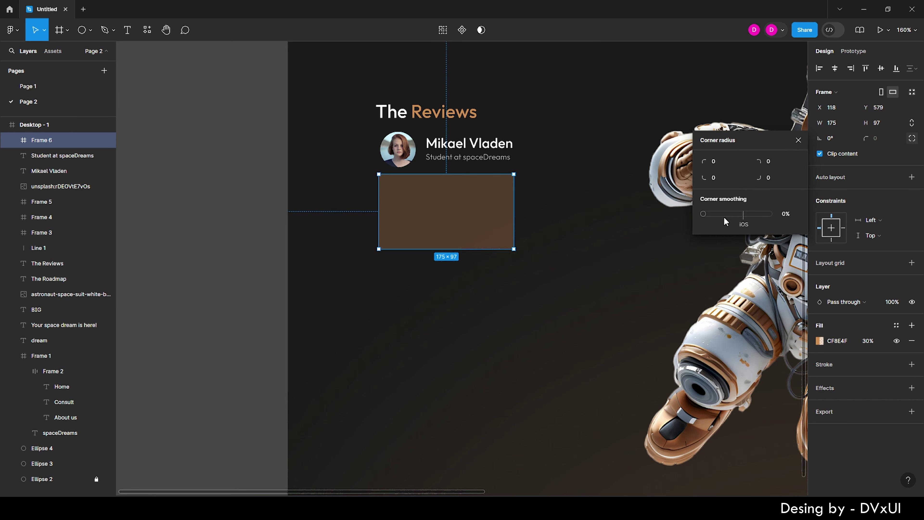
{"action": "left_click", "coordinate": [716, 178]}
{"action": "type", "text": "12"}
{"action": "left_click", "coordinate": [772, 178]}
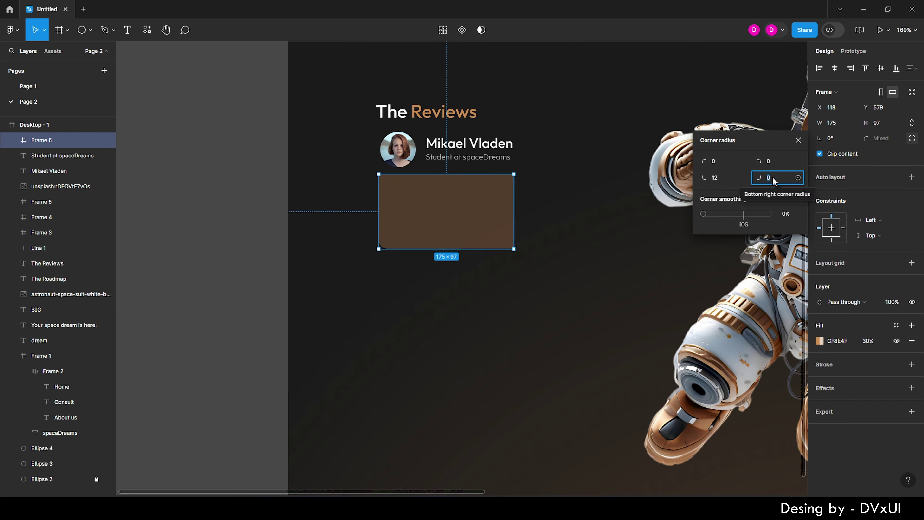
{"action": "type", "text": "8"}
{"action": "left_click", "coordinate": [392, 306]}
Paste the Roadmap lorem ipsum text into the card at size 12, narrowed to fit
{"action": "key", "text": "shift+1"}
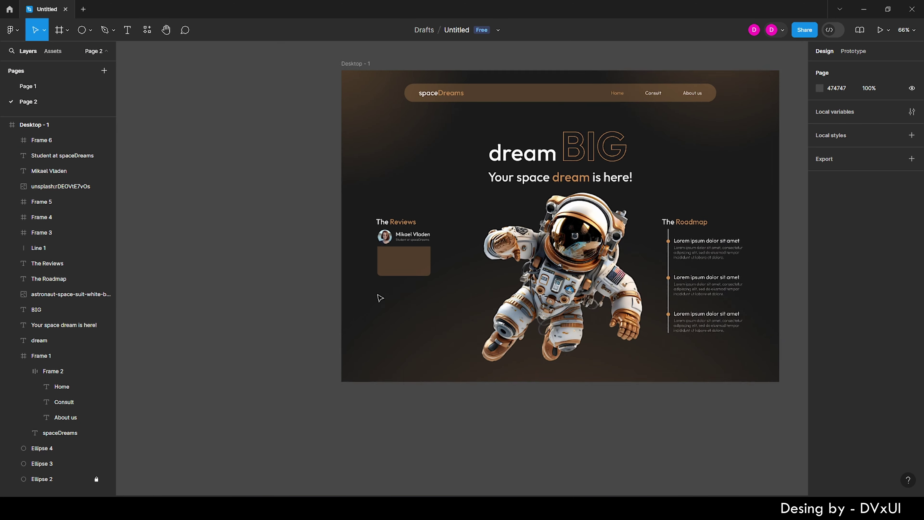
{"action": "double_click", "coordinate": [692, 254]}
{"action": "left_click", "coordinate": [397, 266]}
{"action": "key", "text": "shift+2"}
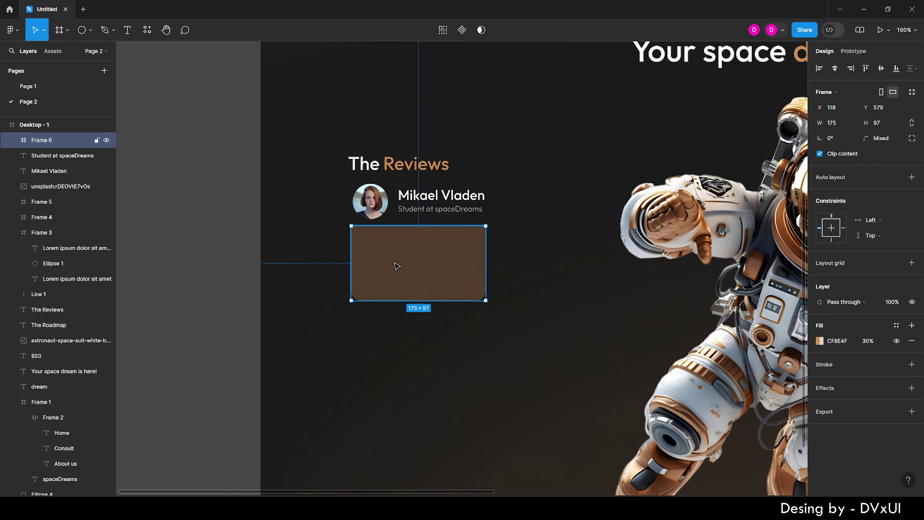
{"action": "key", "text": "ctrl+v"}
{"action": "type", "text": "0"}
{"action": "key", "text": "Return"}
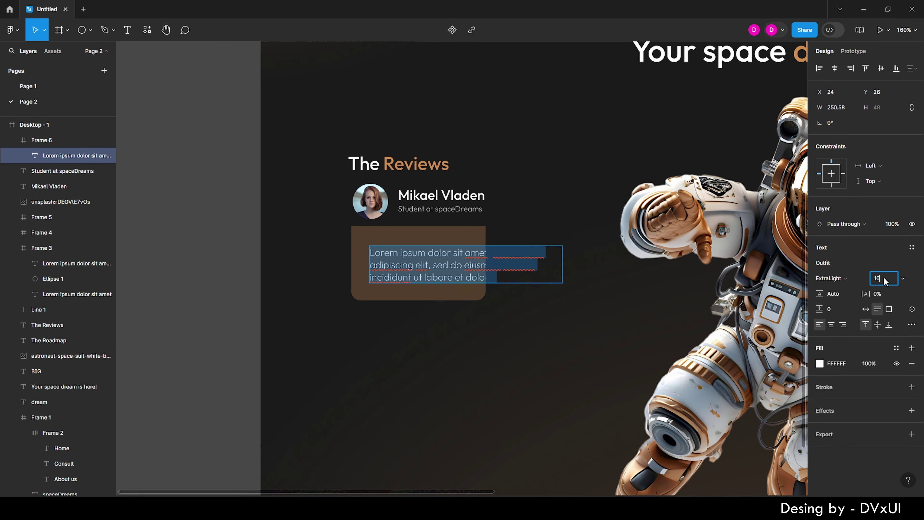
{"action": "key", "text": "Return"}
{"action": "key", "text": "Escape"}
{"action": "left_click_drag", "start_coordinate": [563, 265], "coordinate": [425, 258]}
{"action": "type", "text": "12"}
{"action": "key", "text": "Return"}
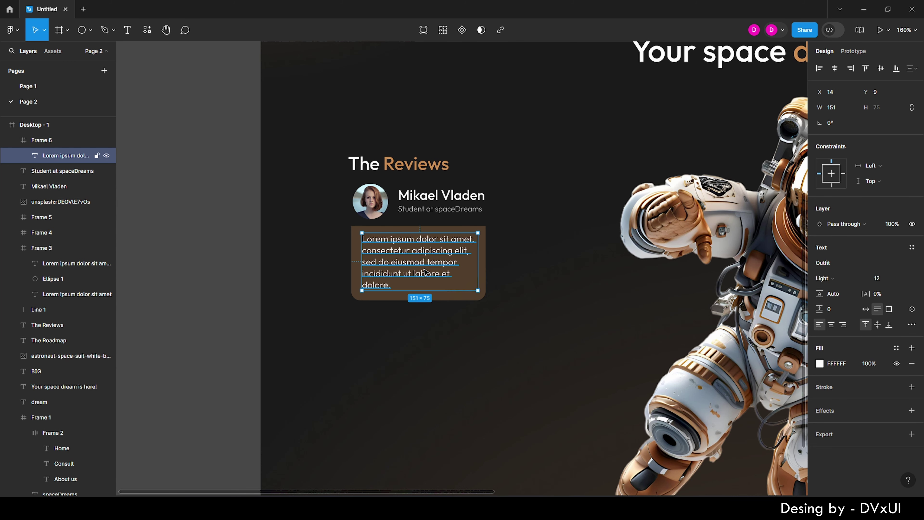
Add 'More Reviews' text at size 14, aligned under the card's right edge
{"action": "scroll", "coordinate": [433, 342], "scroll_direction": "up", "scroll_amount": 3}
{"action": "key", "text": "t"}
{"action": "left_click_drag", "start_coordinate": [360, 298], "coordinate": [524, 316]}
{"action": "type", "text": "More Reviews"}
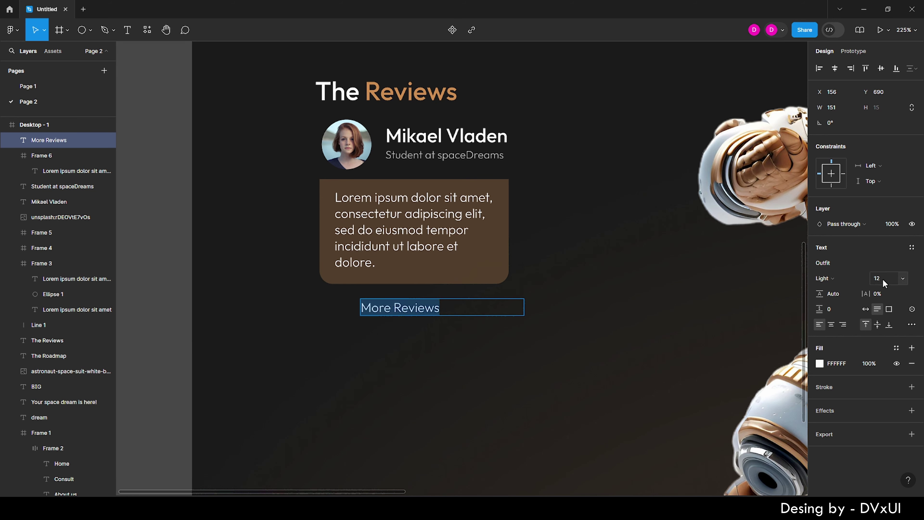
{"action": "type", "text": "4"}
{"action": "key", "text": "Return"}
{"action": "mouse_move", "coordinate": [527, 307]}
{"action": "left_mouse_down"}
{"action": "mouse_move", "coordinate": [455, 308]}
{"action": "mouse_move", "coordinate": [488, 308]}
{"action": "left_mouse_up"}
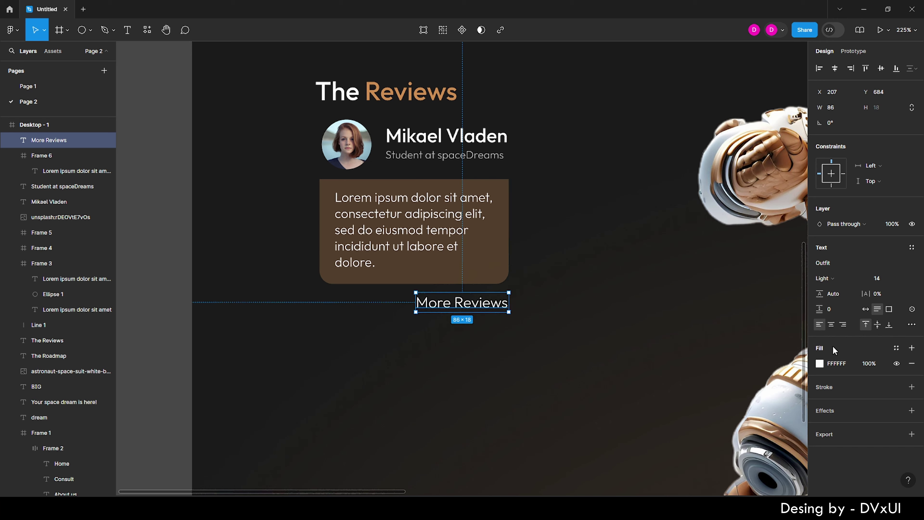
Color the More Reviews label orange CF8E4F
{"action": "left_click", "coordinate": [820, 364]}
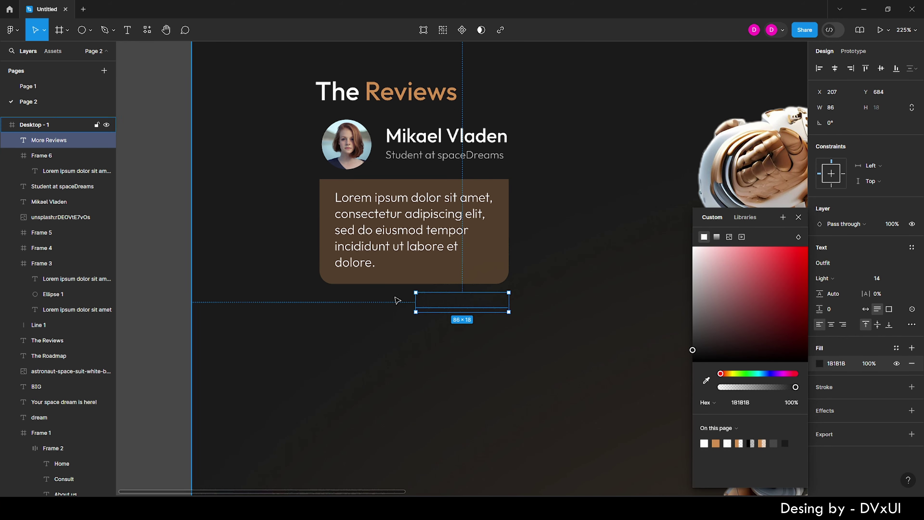
{"action": "left_click", "coordinate": [719, 442]}
{"action": "scroll", "coordinate": [340, 365], "scroll_direction": "down", "scroll_amount": 2}
{"action": "scroll", "coordinate": [341, 366], "scroll_direction": "down", "scroll_amount": 3}
{"action": "scroll", "coordinate": [340, 365], "scroll_direction": "down", "scroll_amount": 1}
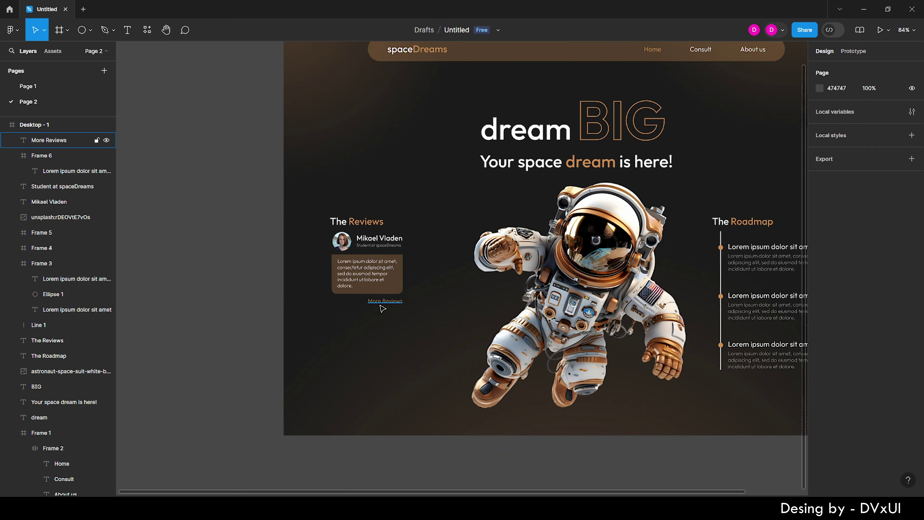
{"action": "left_click", "coordinate": [382, 348]}
{"action": "scroll", "coordinate": [381, 349], "scroll_direction": "down", "scroll_amount": 3}
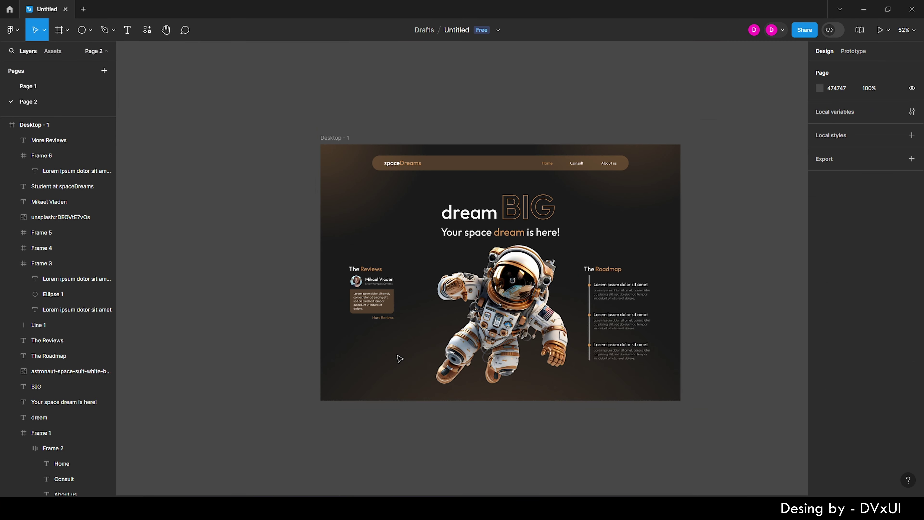
Finish typing the sentence 'We are certified space education agency.'
{"action": "left_click", "coordinate": [202, 366]}
{"action": "scroll", "coordinate": [188, 382], "scroll_direction": "up", "scroll_amount": 5}
{"action": "type", "text": "certified space ed"}
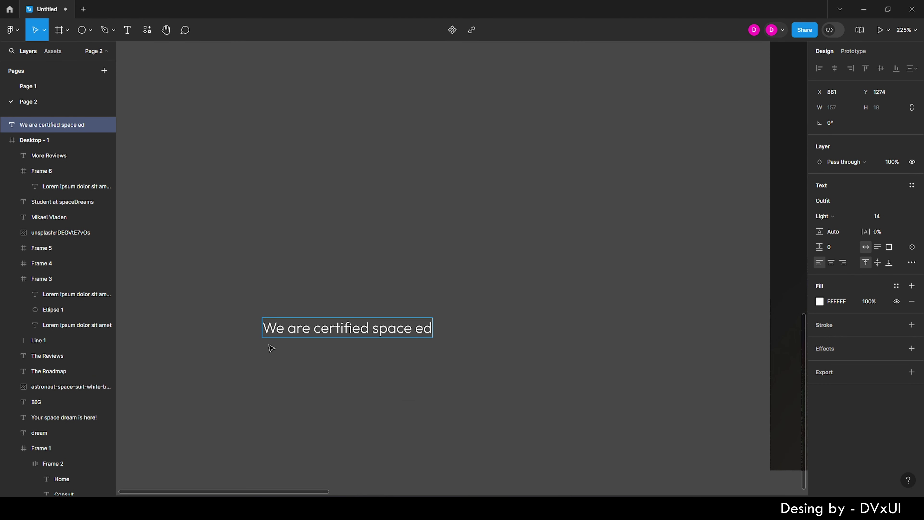
{"action": "type", "text": "y."}
{"action": "key", "text": "Escape"}
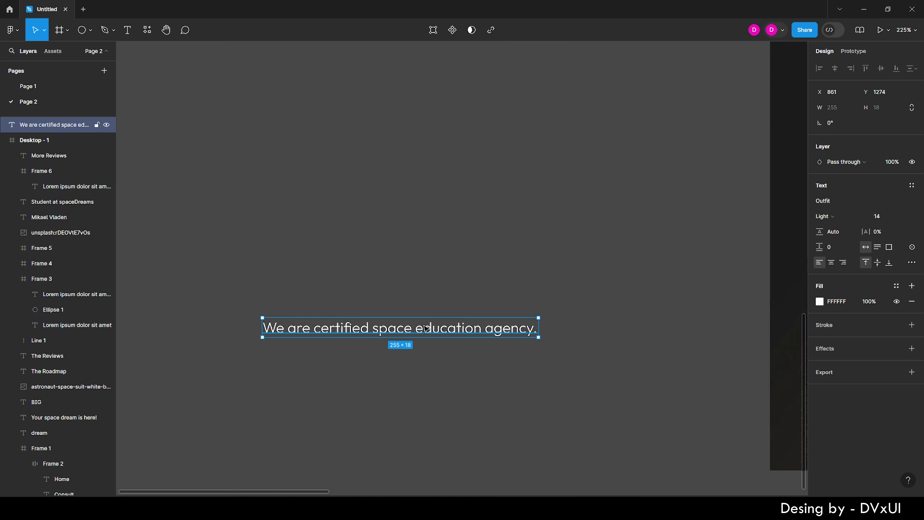
Launch the ARC - Bend your type! plugin, then close it and reselect the sentence
{"action": "right_click", "coordinate": [427, 298]}
{"action": "key", "text": "Escape"}
{"action": "right_click", "coordinate": [416, 287]}
{"action": "mouse_move", "coordinate": [437, 379]}
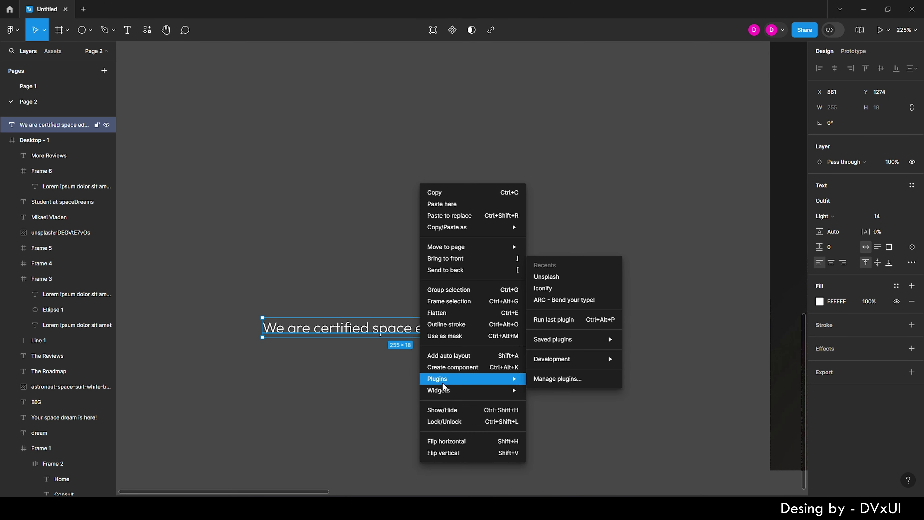
{"action": "left_click", "coordinate": [559, 304]}
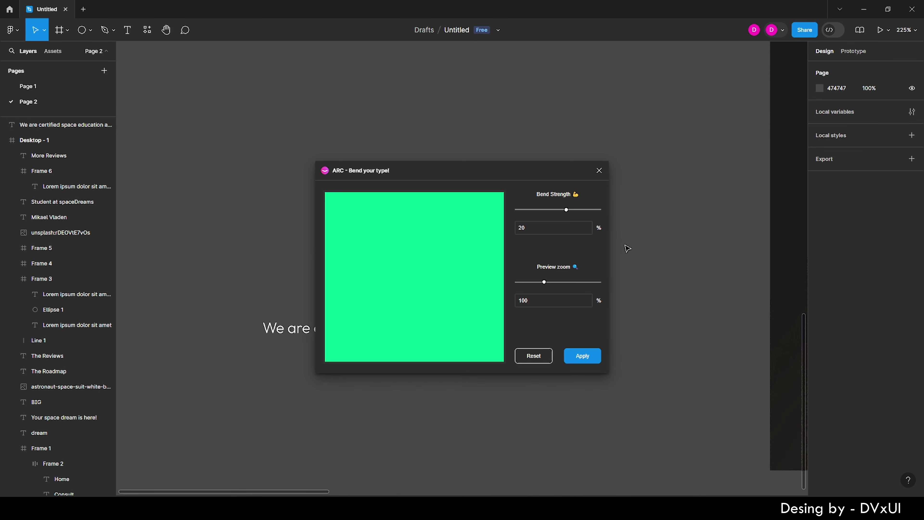
{"action": "left_click", "coordinate": [530, 356]}
{"action": "left_click", "coordinate": [401, 327]}
Set the sentence to font size 16 Regular
{"action": "left_click", "coordinate": [877, 217]}
{"action": "type", "text": "16"}
{"action": "key", "text": "Return"}
{"action": "key", "text": "Escape"}
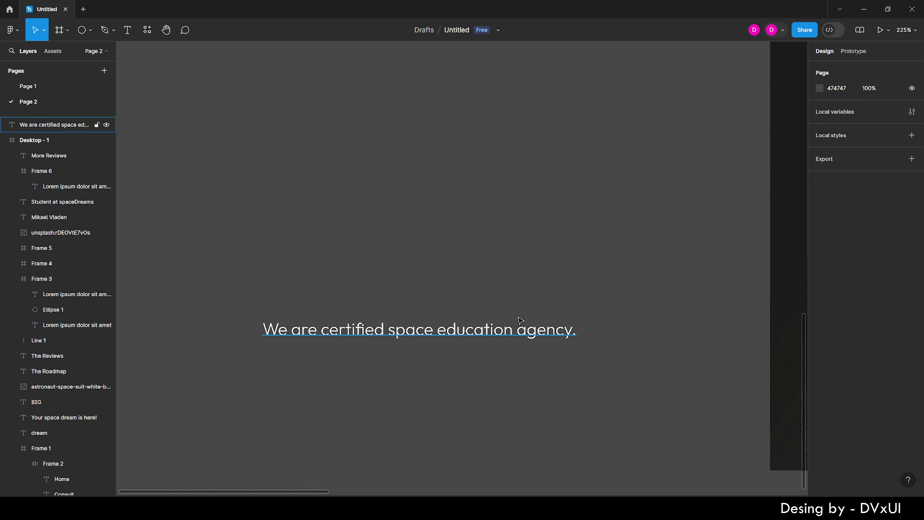
{"action": "left_click", "coordinate": [419, 329]}
{"action": "left_click", "coordinate": [826, 216]}
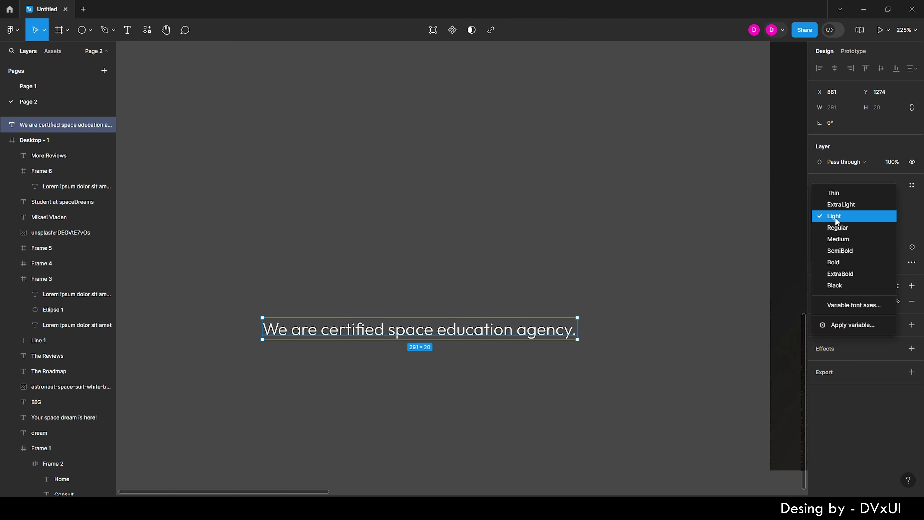
Bend the sentence into a circle with ARC at Bend Strength 77, deleting the straight text
{"action": "right_click", "coordinate": [510, 330]}
{"action": "left_click", "coordinate": [643, 279]}
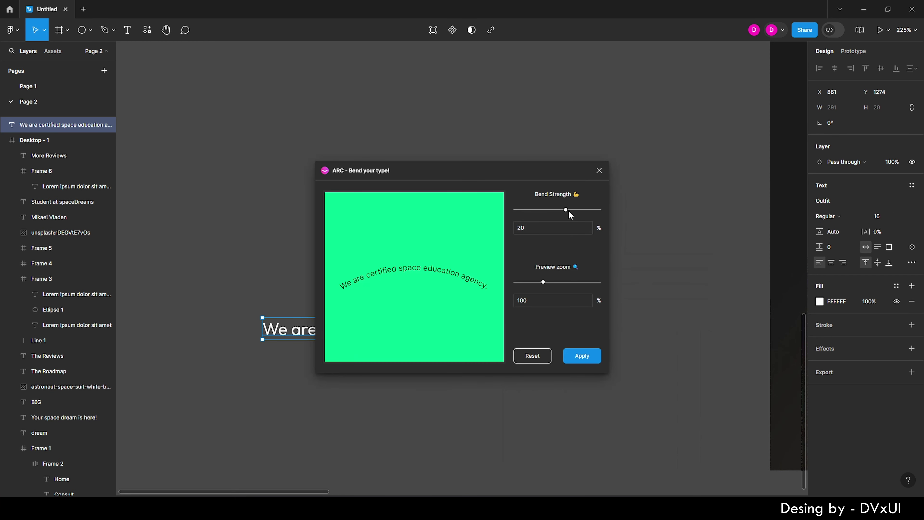
{"action": "left_click_drag", "start_coordinate": [566, 210], "coordinate": [591, 210]}
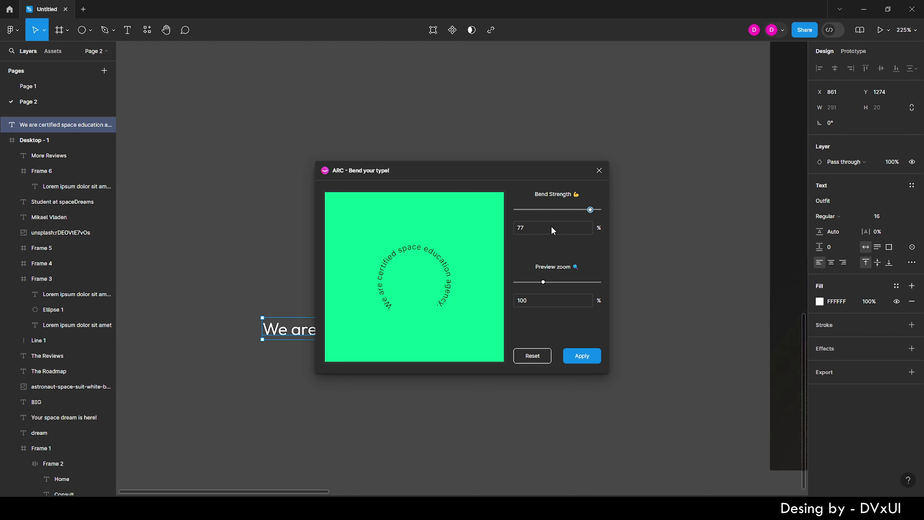
{"action": "left_click", "coordinate": [568, 353]}
{"action": "left_click", "coordinate": [462, 269]}
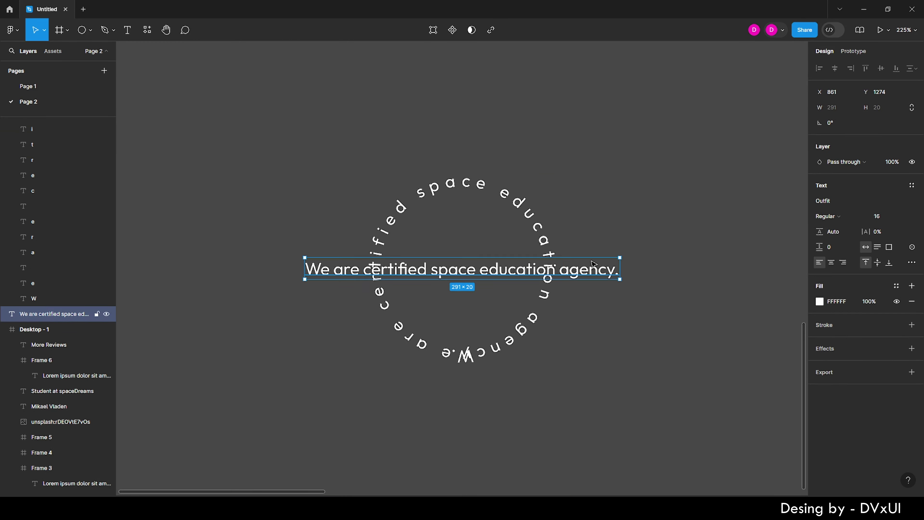
{"action": "key", "text": "Delete"}
{"action": "key", "text": "shift+0"}
{"action": "left_click", "coordinate": [488, 254]}
Create a 200×200 frame for the badge
{"action": "key", "text": "f"}
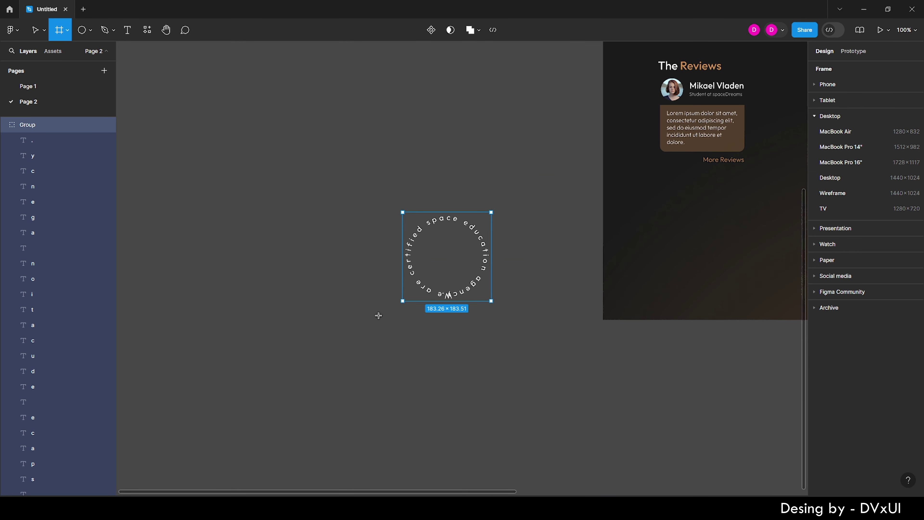
{"action": "left_click", "coordinate": [378, 316]}
{"action": "key", "text": "Return"}
{"action": "left_click", "coordinate": [834, 122]}
{"action": "type", "text": "200"}
{"action": "key", "text": "Return"}
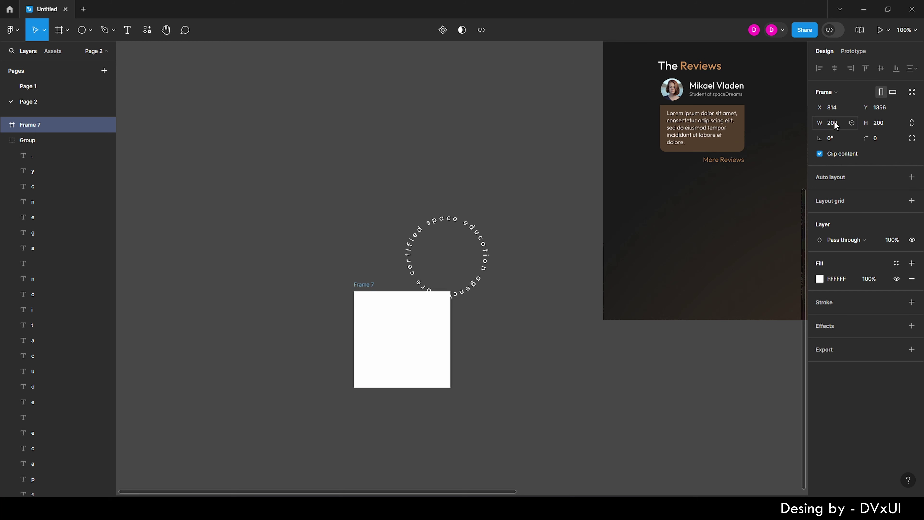
Move the circular text group into Frame 7 and centre it
{"action": "left_click", "coordinate": [450, 237]}
{"action": "left_click_drag", "start_coordinate": [450, 237], "coordinate": [406, 320]}
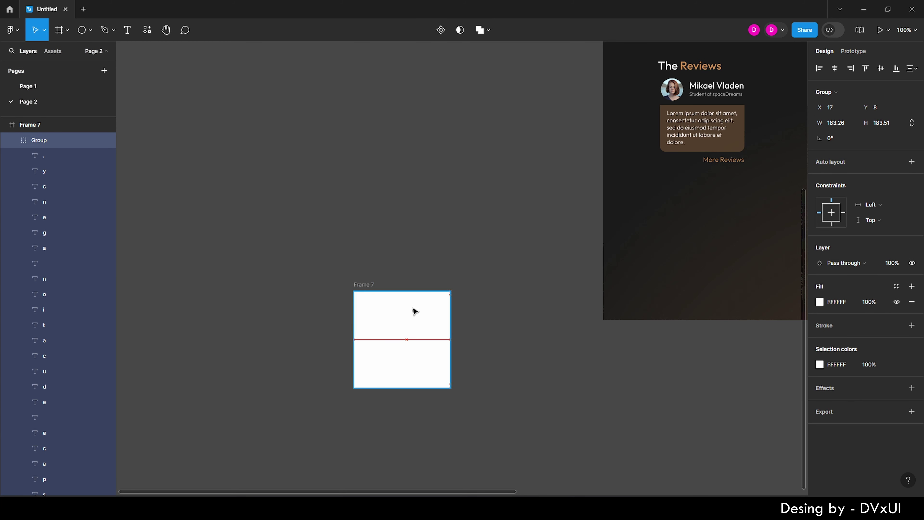
{"action": "left_click", "coordinate": [835, 68]}
{"action": "key", "text": "shift+Return"}
Fill Frame 7 with orange CF8E4F at 30% opacity
{"action": "left_click", "coordinate": [820, 341]}
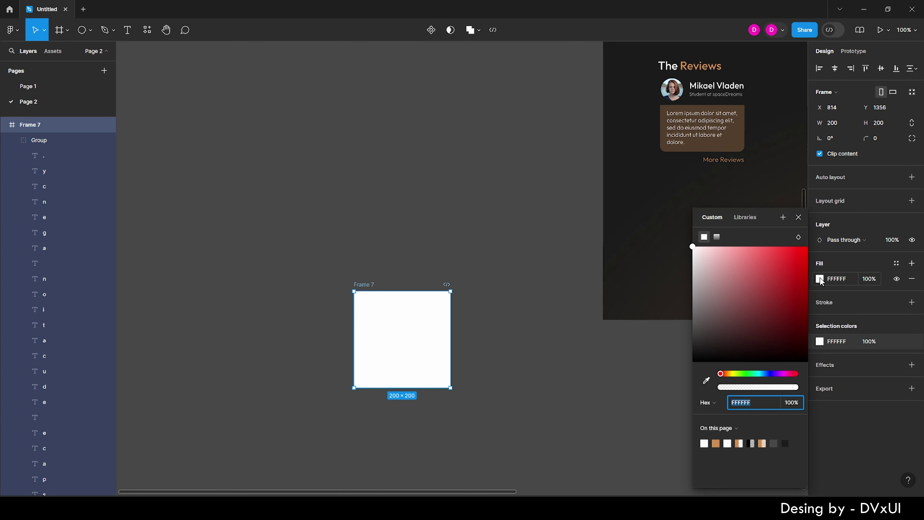
{"action": "left_click", "coordinate": [717, 442]}
{"action": "key", "text": "Escape"}
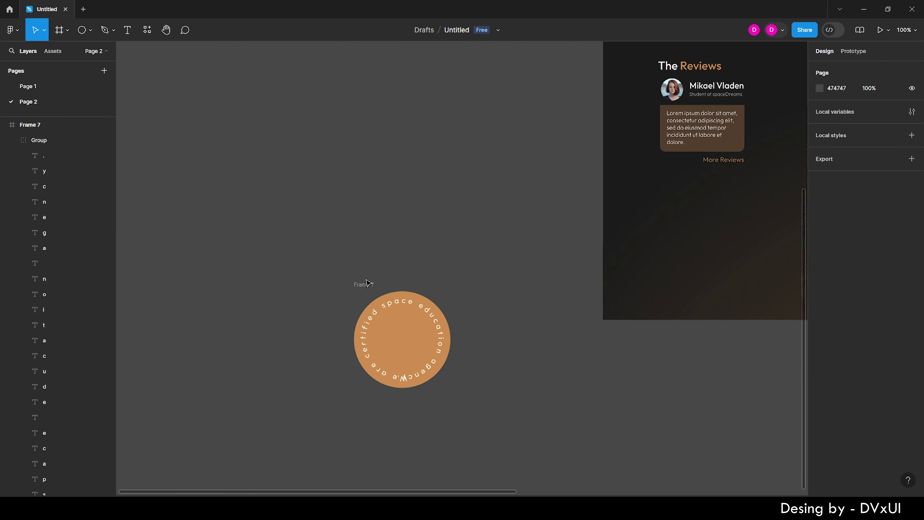
{"action": "left_click", "coordinate": [869, 279]}
{"action": "type", "text": "30"}
{"action": "key", "text": "Return"}
{"action": "key", "text": "Escape"}
Draw a circle inside the badge and centre it horizontally and vertically
{"action": "key", "text": "o"}
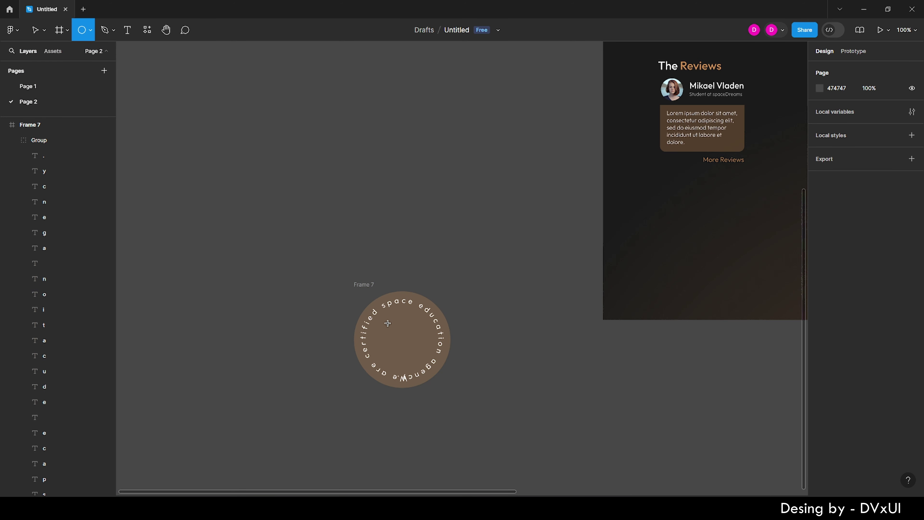
{"action": "scroll", "coordinate": [406, 331], "scroll_direction": "up", "scroll_amount": 5, "text": "ctrl"}
{"action": "left_click_drag", "start_coordinate": [320, 264], "coordinate": [499, 441]}
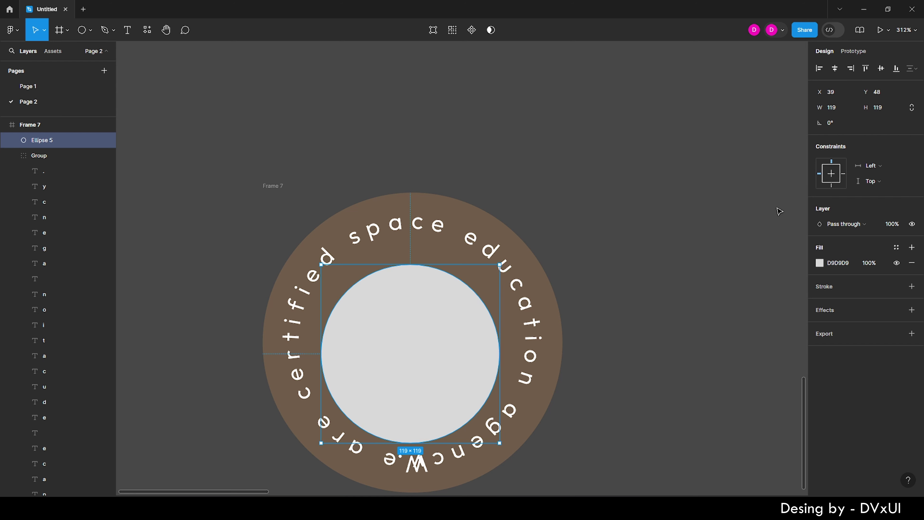
{"action": "key", "text": "alt+h"}
{"action": "key", "text": "alt+v"}
Fill the circle orange and start a '100%' text label inside it
{"action": "left_click", "coordinate": [820, 263]}
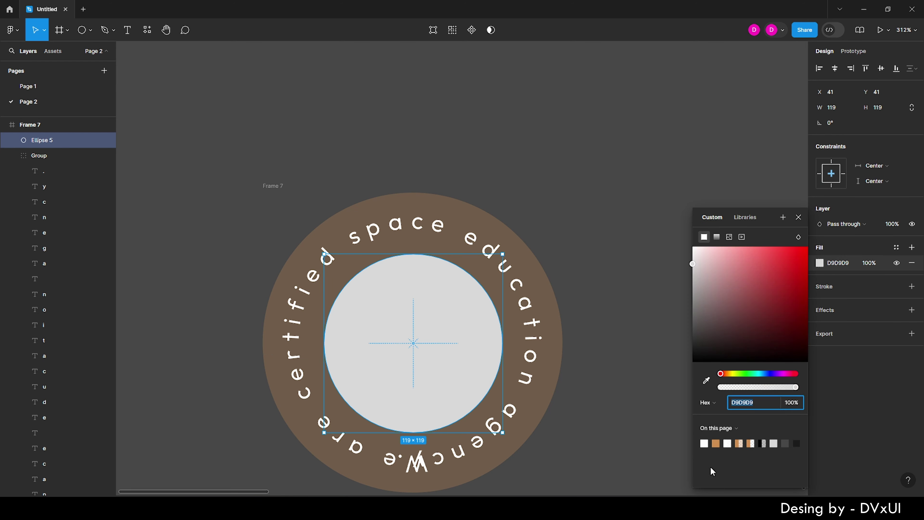
{"action": "left_click", "coordinate": [716, 444]}
{"action": "left_click", "coordinate": [575, 231]}
{"action": "left_click", "coordinate": [353, 320]}
{"action": "type", "text": "100"}
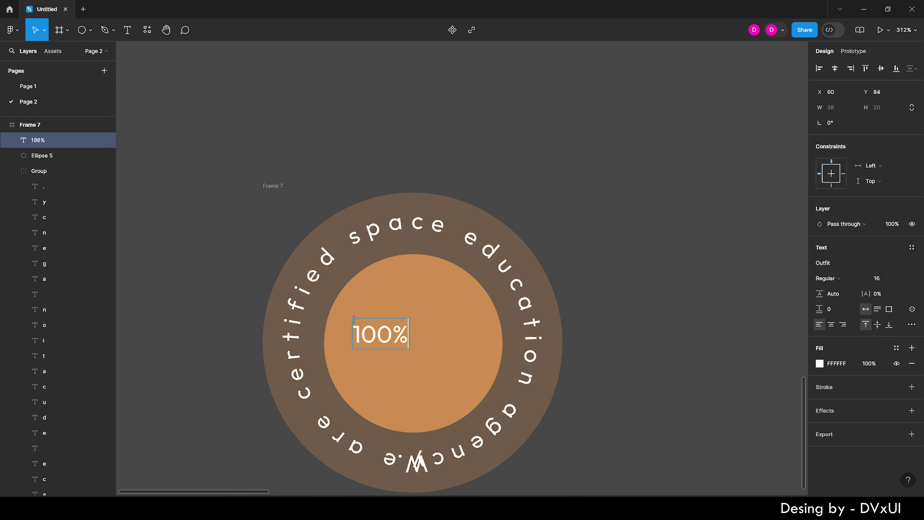
Make the 100% label SemiBold at size 36 and move it up in the circle
{"action": "left_click", "coordinate": [838, 279]}
{"action": "left_click", "coordinate": [834, 309]}
{"action": "left_click", "coordinate": [884, 280]}
{"action": "type", "text": "36"}
{"action": "key", "text": "Return"}
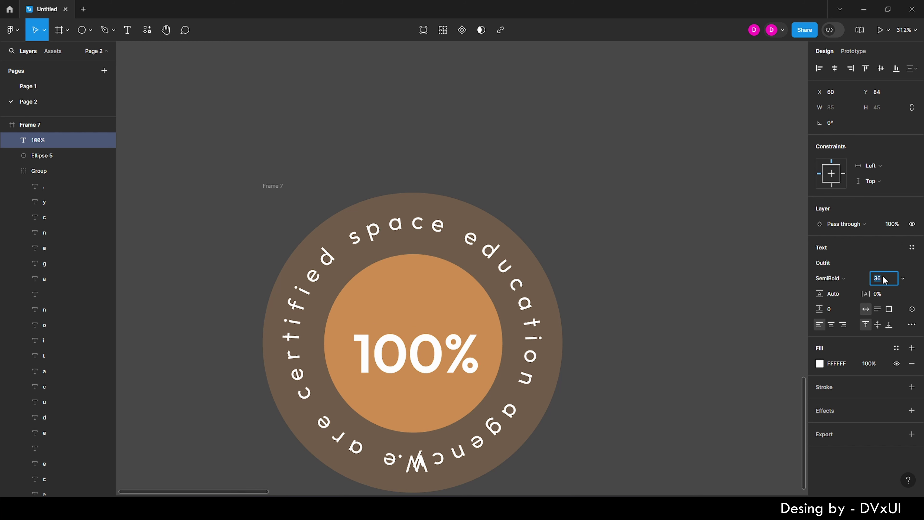
{"action": "key", "text": "Escape"}
{"action": "mouse_move", "coordinate": [415, 367]}
{"action": "left_mouse_down"}
{"action": "mouse_move", "coordinate": [415, 344]}
{"action": "mouse_move", "coordinate": [415, 379]}
{"action": "left_mouse_up"}
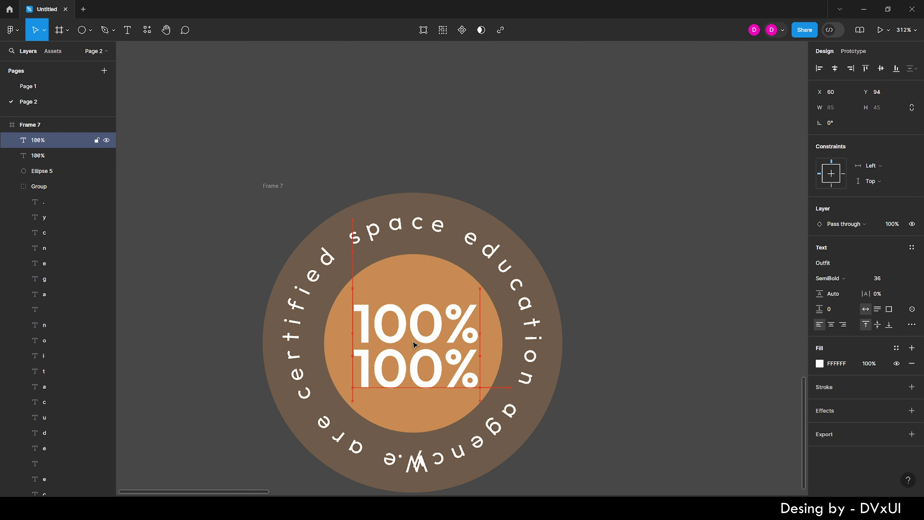
Retype the duplicated label as the spaceDreams caption at font size 16
{"action": "double_click", "coordinate": [415, 368]}
{"action": "type", "text": "spae"}
{"action": "key", "text": "BackSpace"}
{"action": "type", "text": "ceDr"}
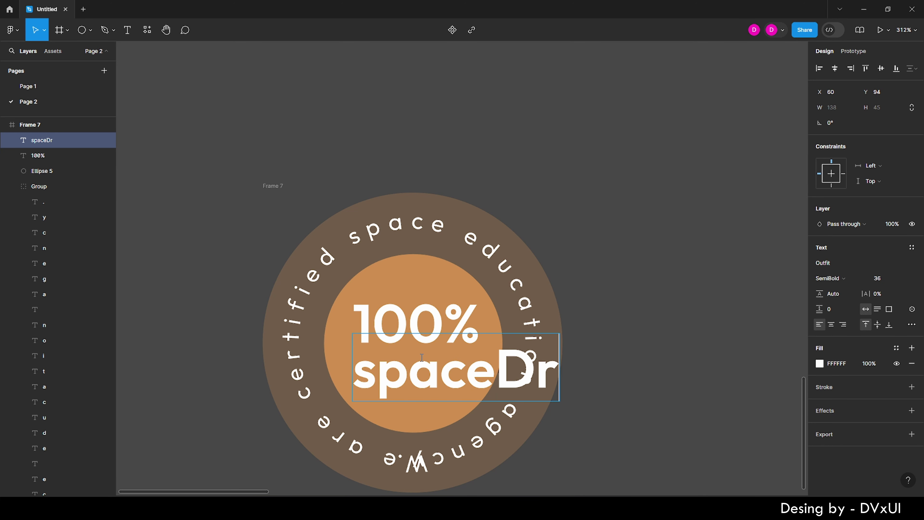
{"action": "type", "text": "esms"}
{"action": "key", "text": "ctrl+a"}
{"action": "left_click", "coordinate": [884, 278]}
{"action": "type", "text": "16"}
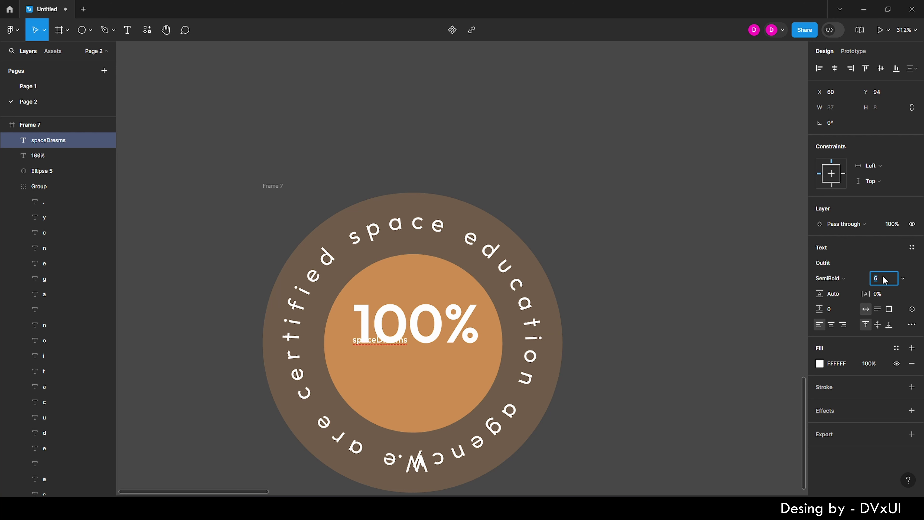
{"action": "key", "text": "Return"}
Fix the caption's spelling to 'spaceDreams' and reduce it to size 13
{"action": "double_click", "coordinate": [469, 347]}
{"action": "key", "text": "BackSpace"}
{"action": "type", "text": "a"}
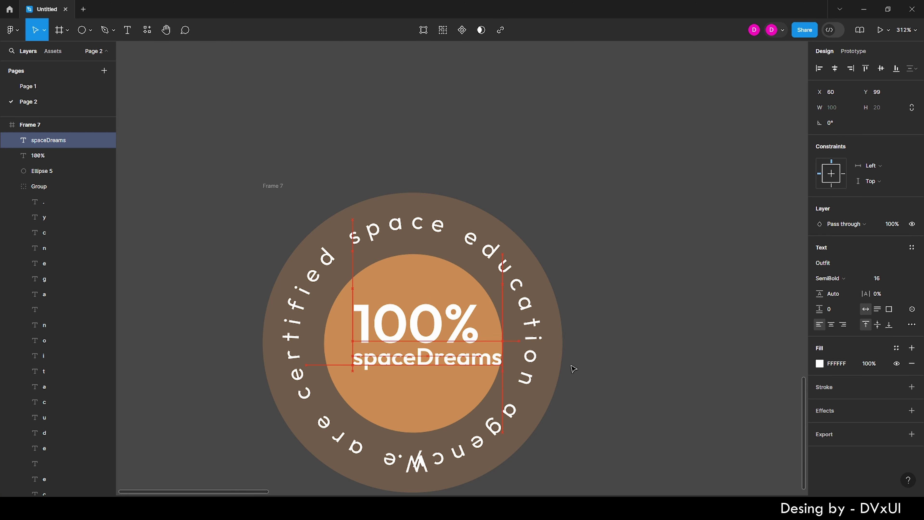
{"action": "left_click", "coordinate": [877, 278]}
{"action": "type", "text": "13"}
{"action": "key", "text": "Return"}
{"action": "key", "text": "Escape"}
Move both labels down to centre them in the circle and change spaceDreams' weight
{"action": "left_click", "coordinate": [441, 353]}
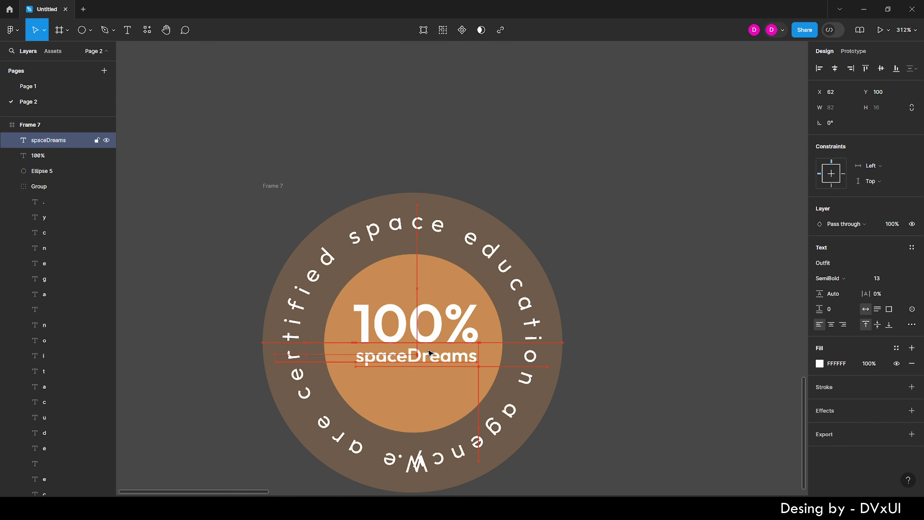
{"action": "left_click", "coordinate": [414, 324], "text": "shift"}
{"action": "left_click_drag", "start_coordinate": [428, 350], "coordinate": [428, 363]}
{"action": "left_click", "coordinate": [428, 362]}
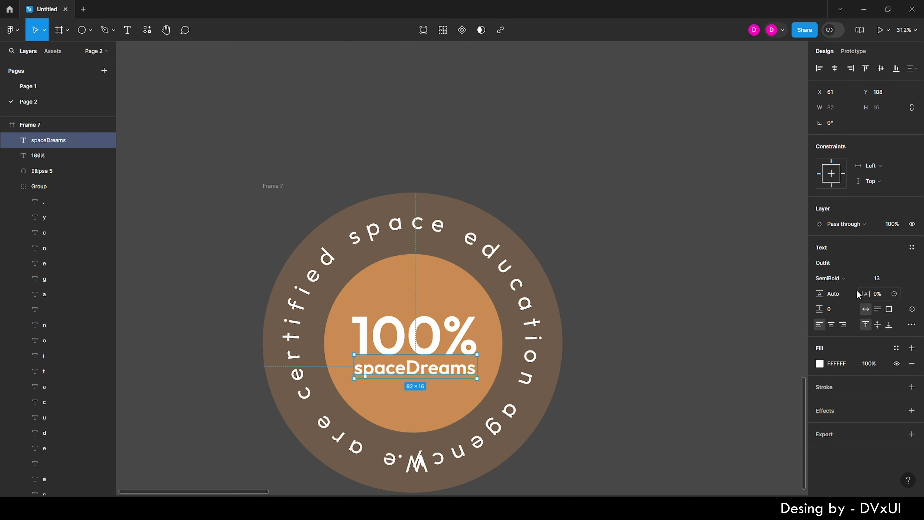
{"action": "left_click", "coordinate": [829, 317]}
{"action": "left_click", "coordinate": [840, 264]}
{"action": "key", "text": "Escape"}
{"action": "scroll", "coordinate": [640, 262], "scroll_direction": "down", "scroll_amount": 10}
Drag the badge into Desktop - 1 beside the astronaut and zoom to fit
{"action": "left_click_drag", "start_coordinate": [609, 251], "coordinate": [771, 208]}
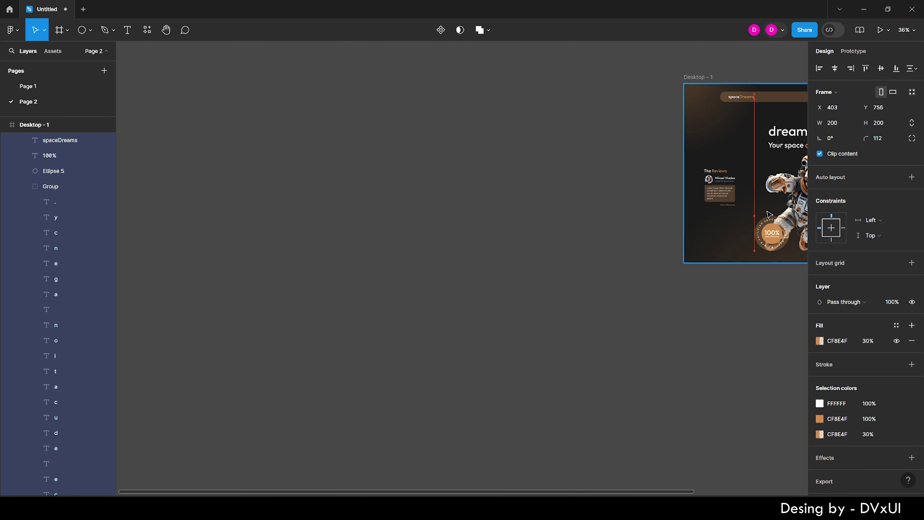
{"action": "key", "text": "shift+1"}
{"action": "key", "text": "Escape"}
Hide the Figma interface with Show/Hide UI and fit the landing page in view
{"action": "right_click", "coordinate": [155, 121]}
{"action": "mouse_move", "coordinate": [195, 202]}
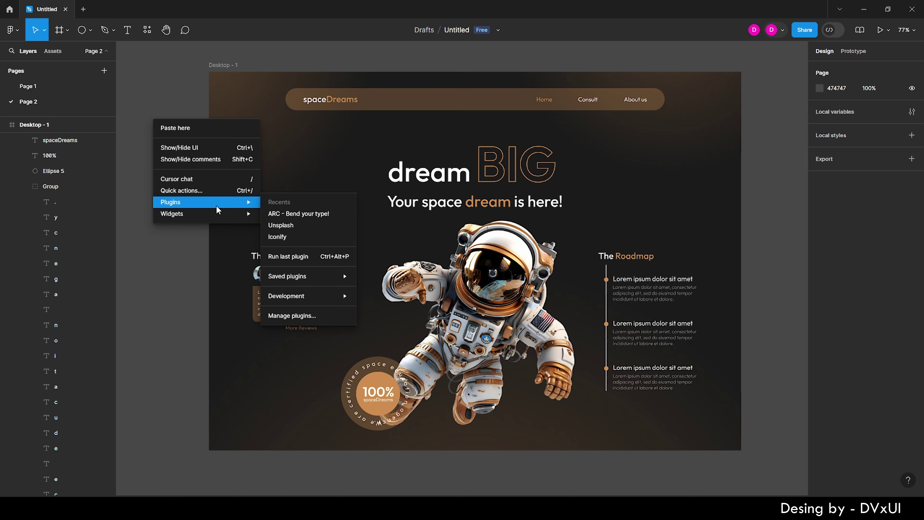
{"action": "left_click", "coordinate": [205, 145]}
{"action": "key", "text": "shift+1"}
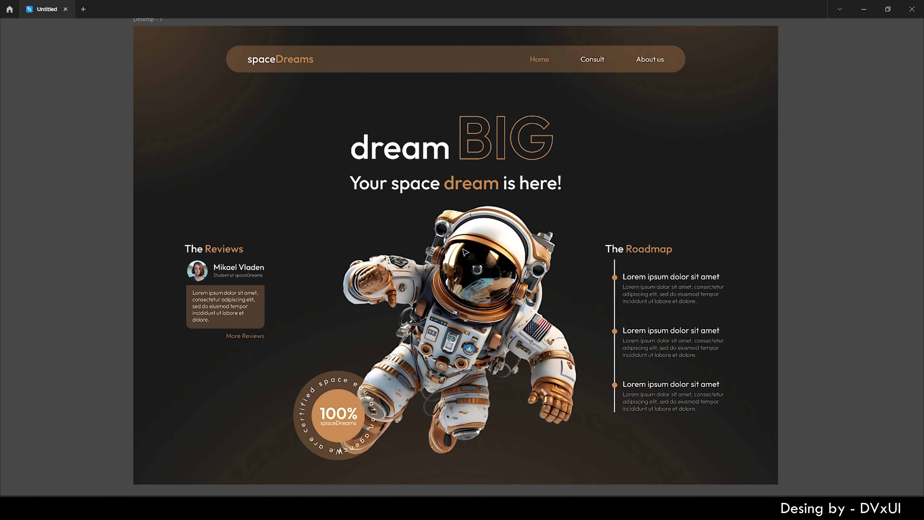